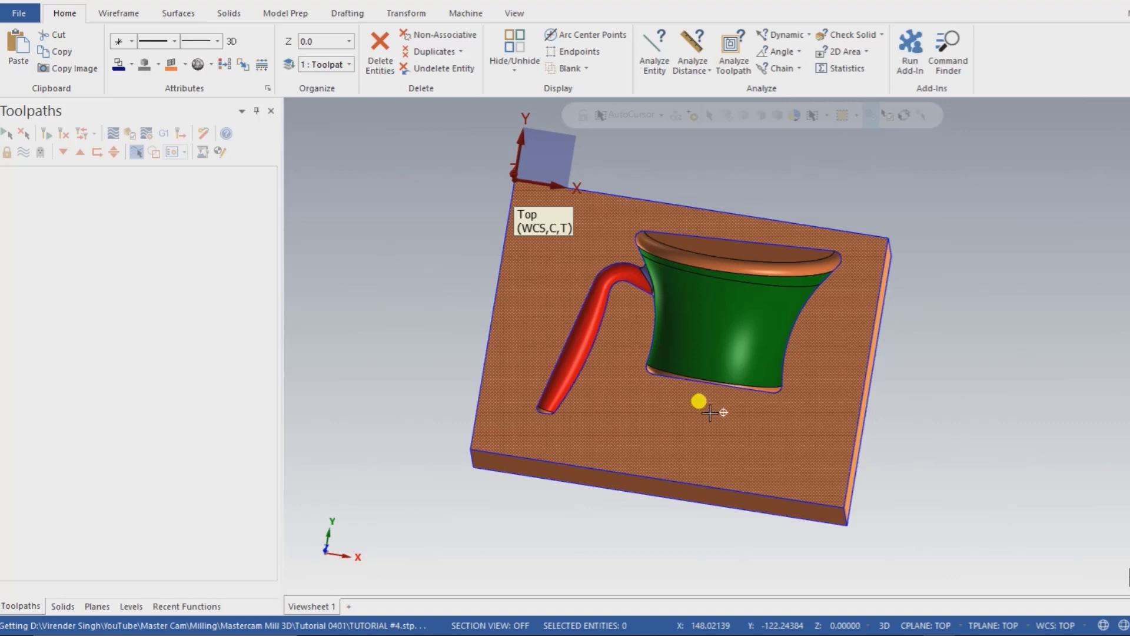
Examine the finished cup-and-handle model from several angles and bring up the 0401.pdf drawing in Adobe Acrobat.
mouse_move(710, 413)
middle_mouse_down()
mouse_move(739, 407)
mouse_move(700, 415)
middle_mouse_up()
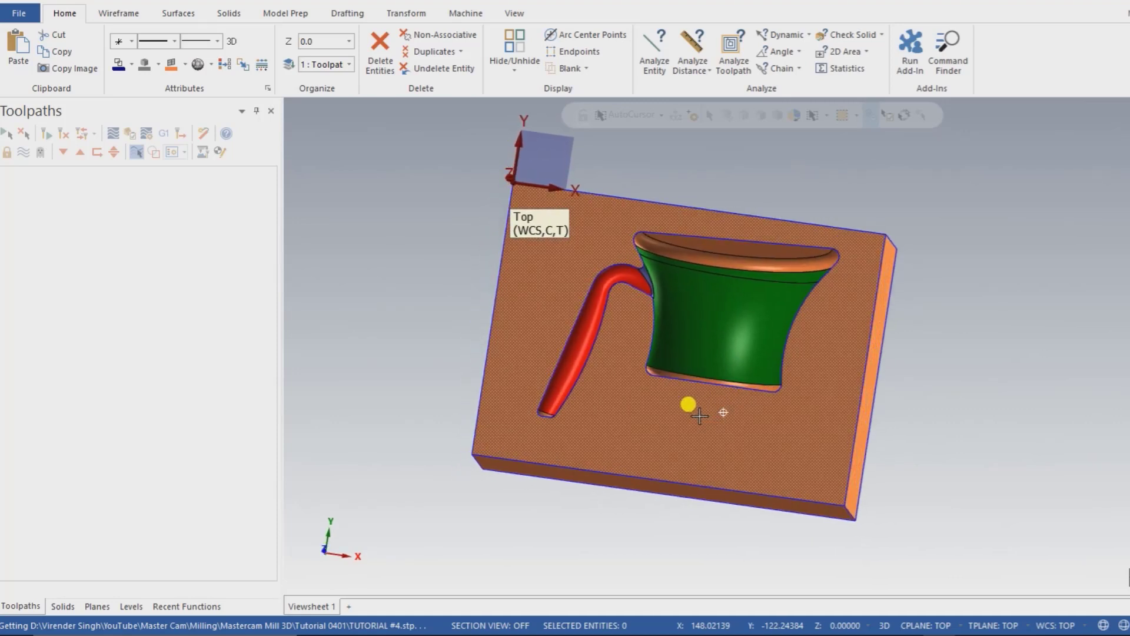
middle_click_drag(699, 416, 916, 443)
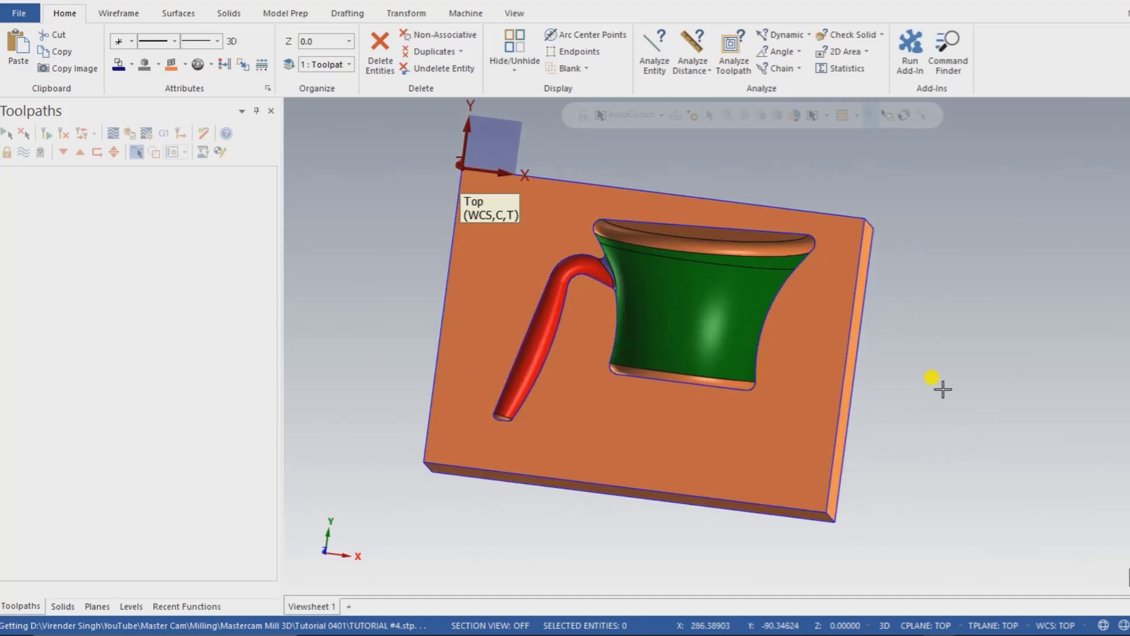
middle_click_drag(823, 445, 917, 489)
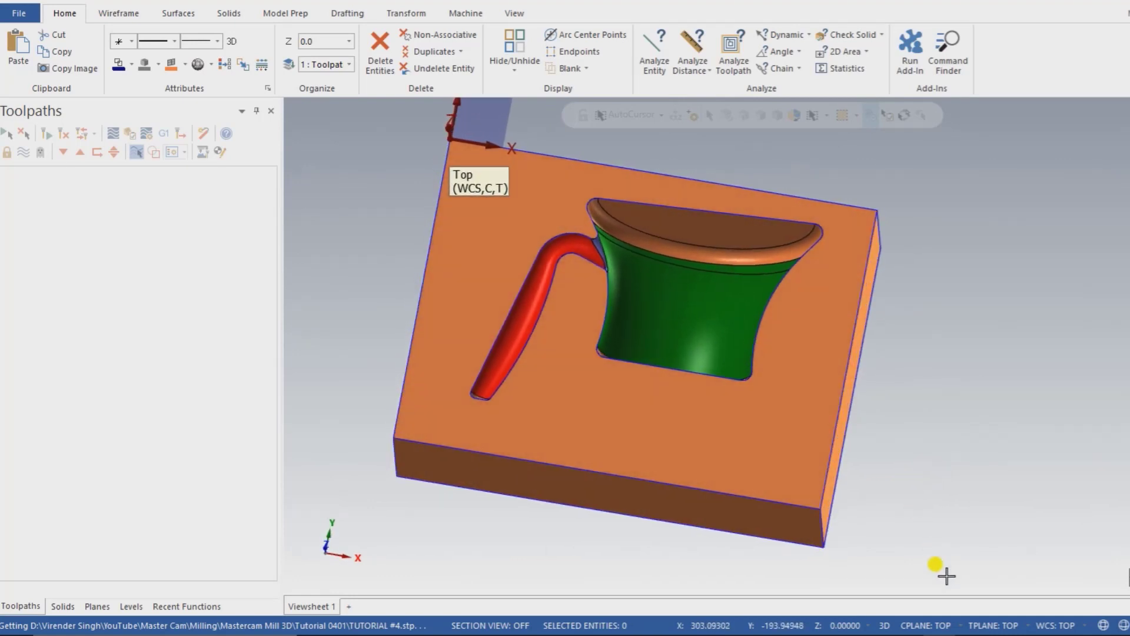
left_click(954, 635)
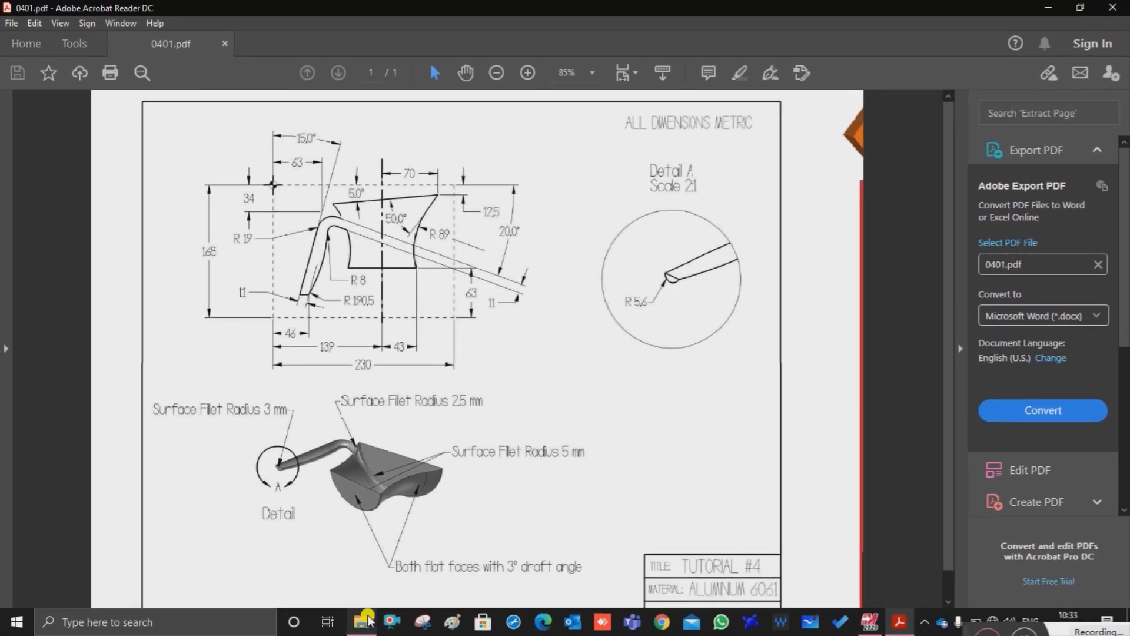
Open the TUTORIAL #4 PARTIAL WIREFRAME file from the Tutorial 0401 folder in Mastercam, discarding the changes to TUTORIAL #4.
left_click(364, 621)
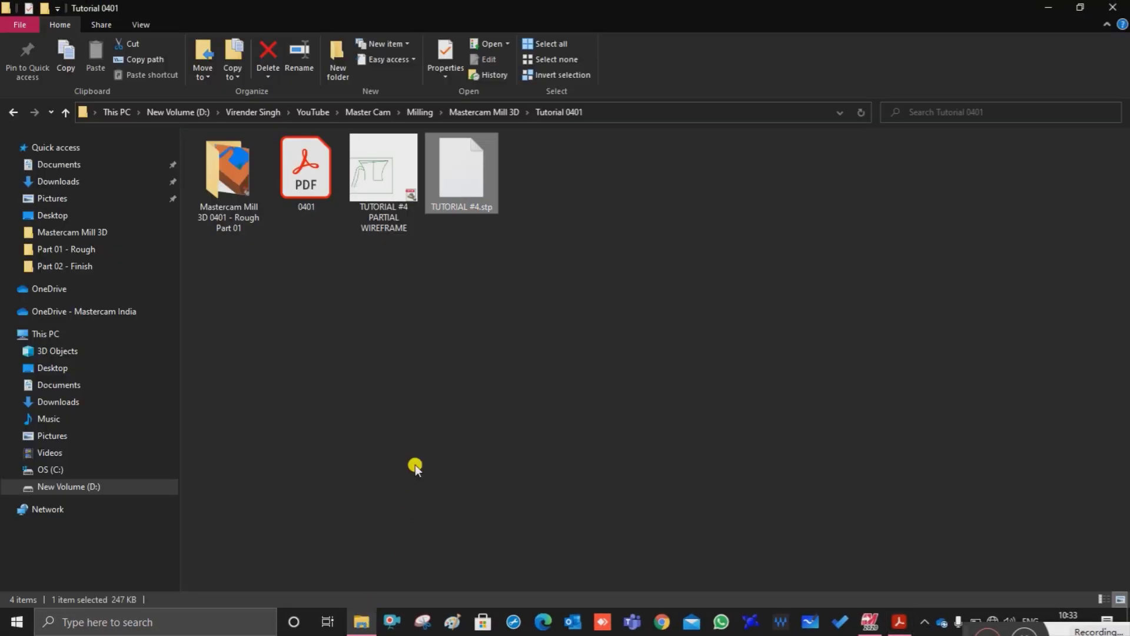
left_click(391, 197)
left_click_drag(391, 198, 879, 462)
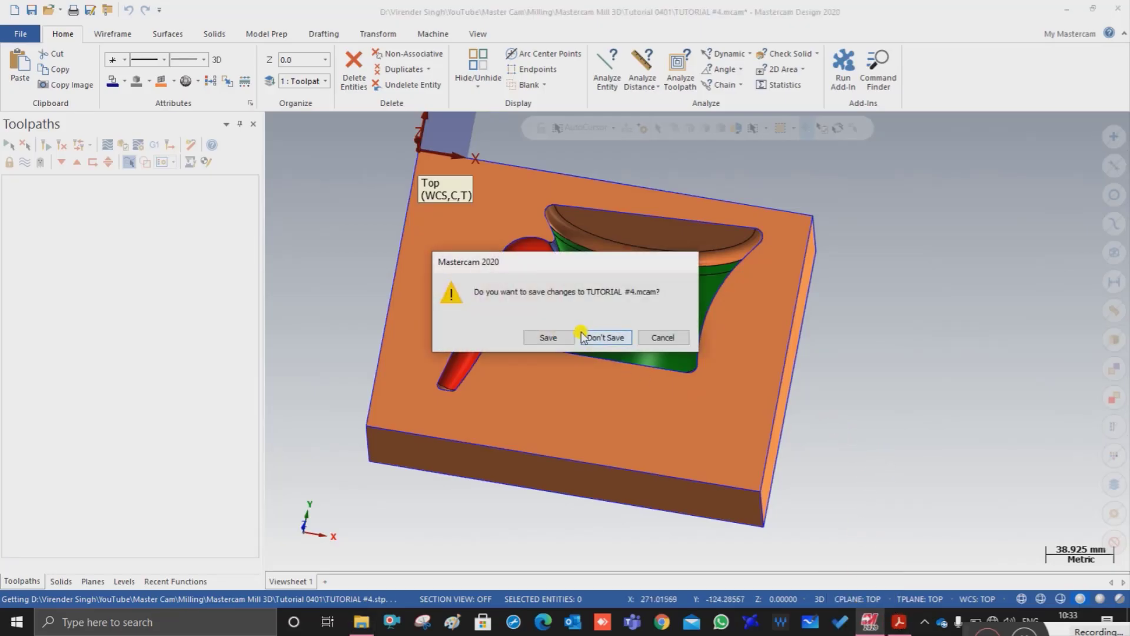
left_click(605, 338)
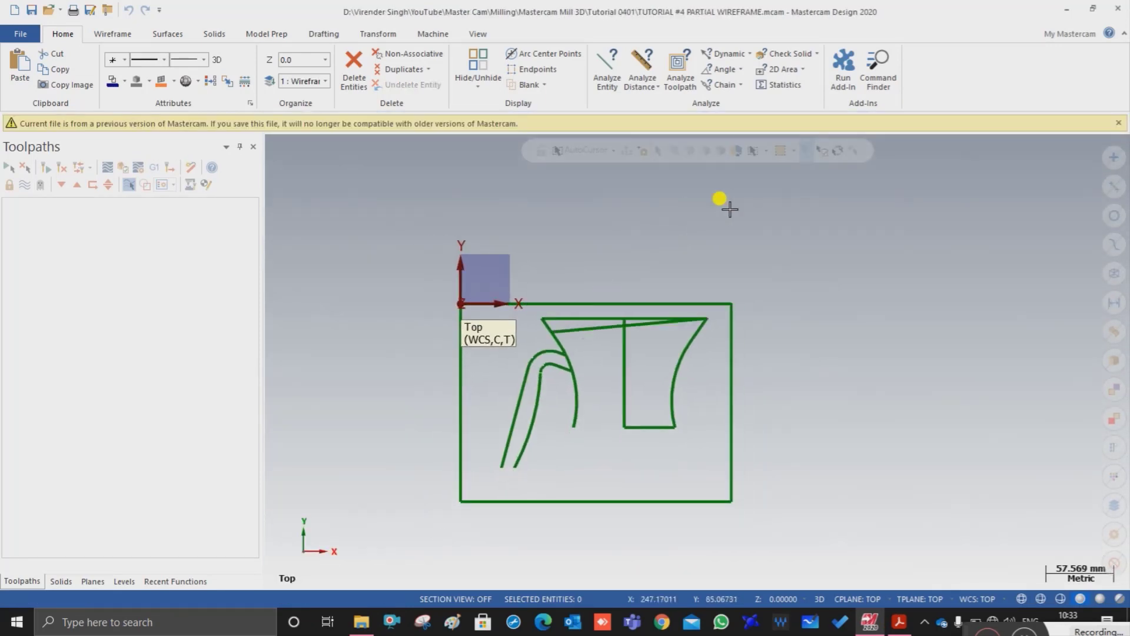
left_click(1120, 125)
In the Top view, draw a horizontal line about 204 mm long from the handle's lower-left endpoint past the rectangle's right side.
middle_click_drag(591, 326, 646, 366)
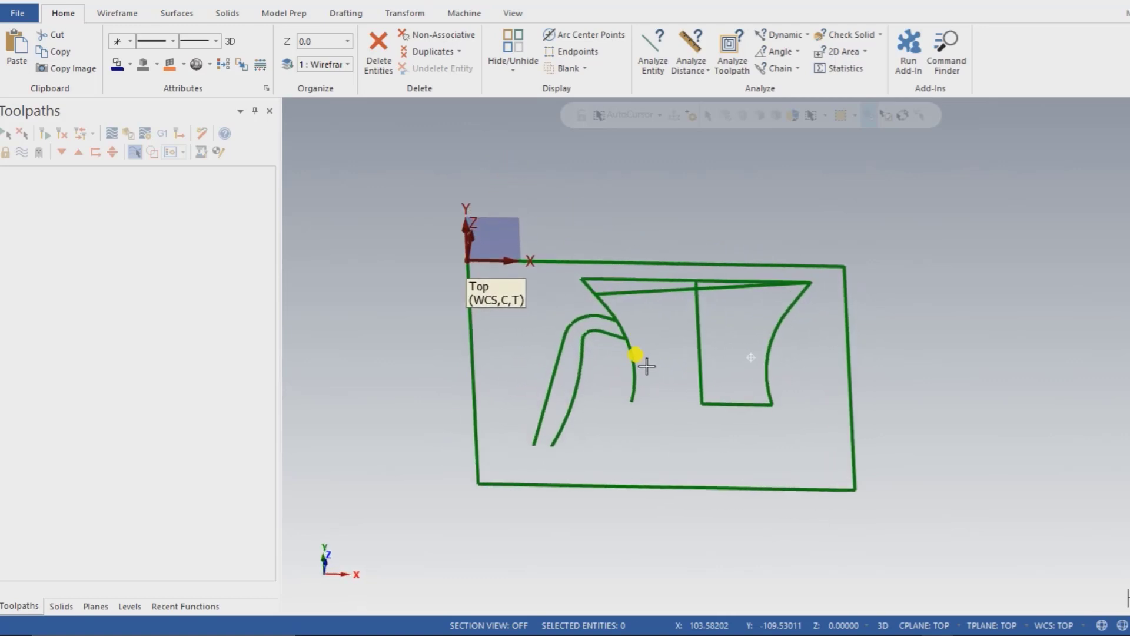
right_click(615, 196)
left_click(653, 273)
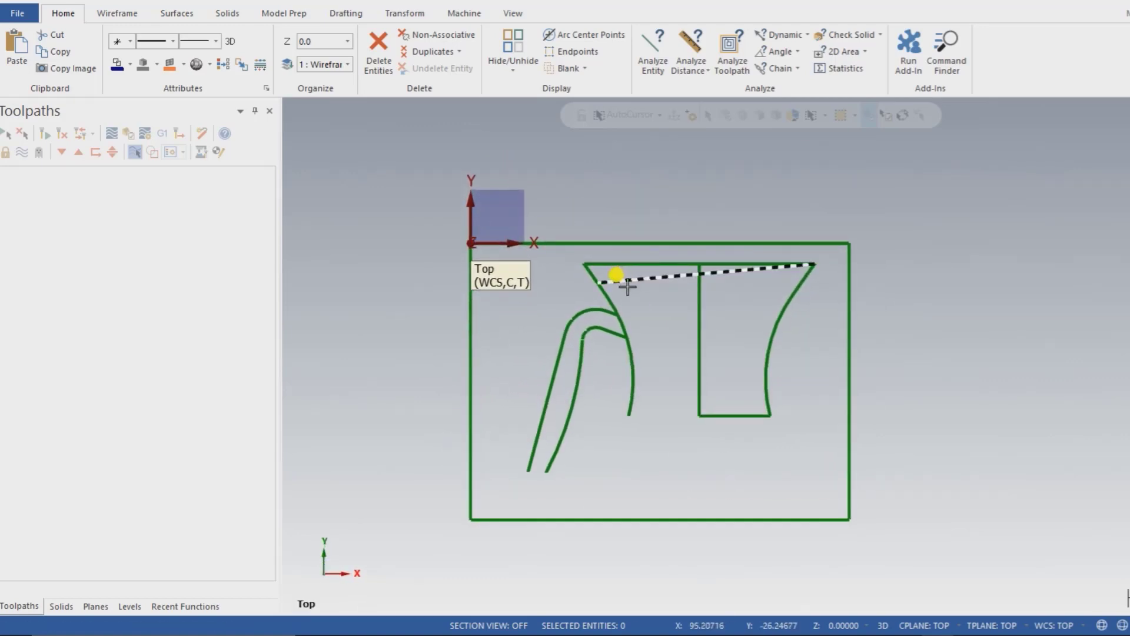
scroll(658, 368, "up", 3)
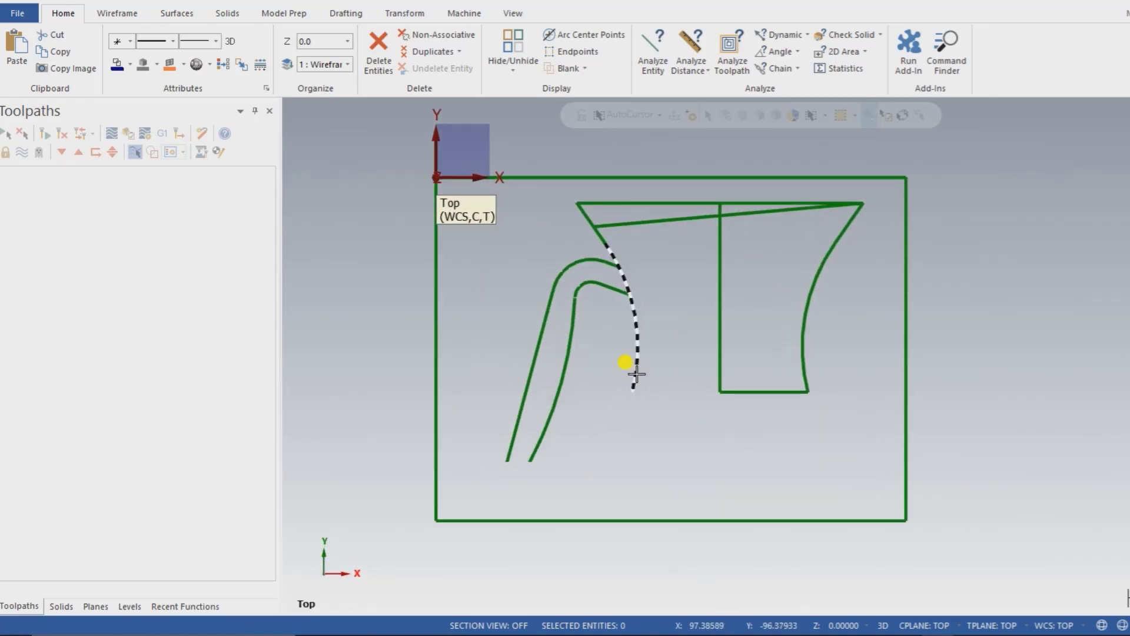
scroll(446, 395, "down", 4)
scroll(693, 408, "up", 4)
scroll(632, 413, "down", 2)
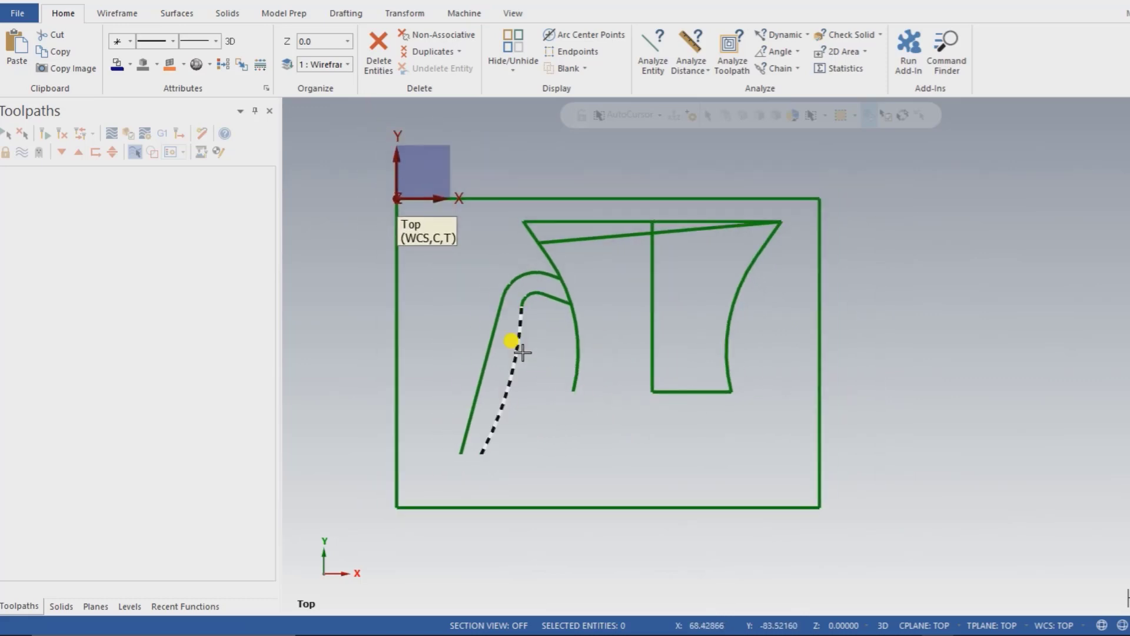
left_click(124, 12)
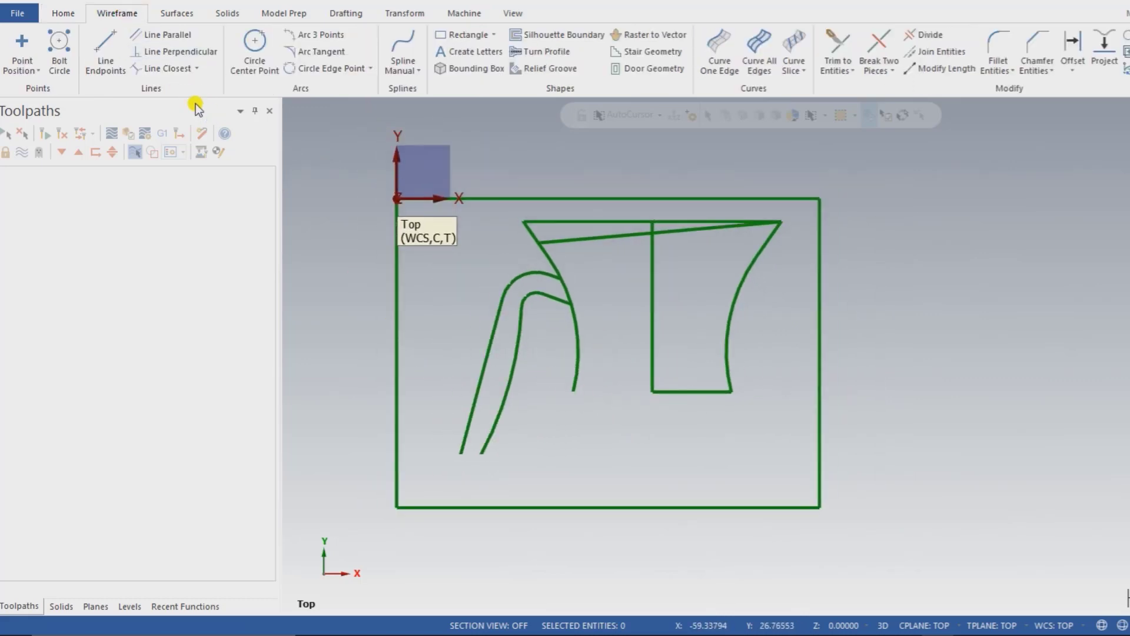
left_click(461, 454)
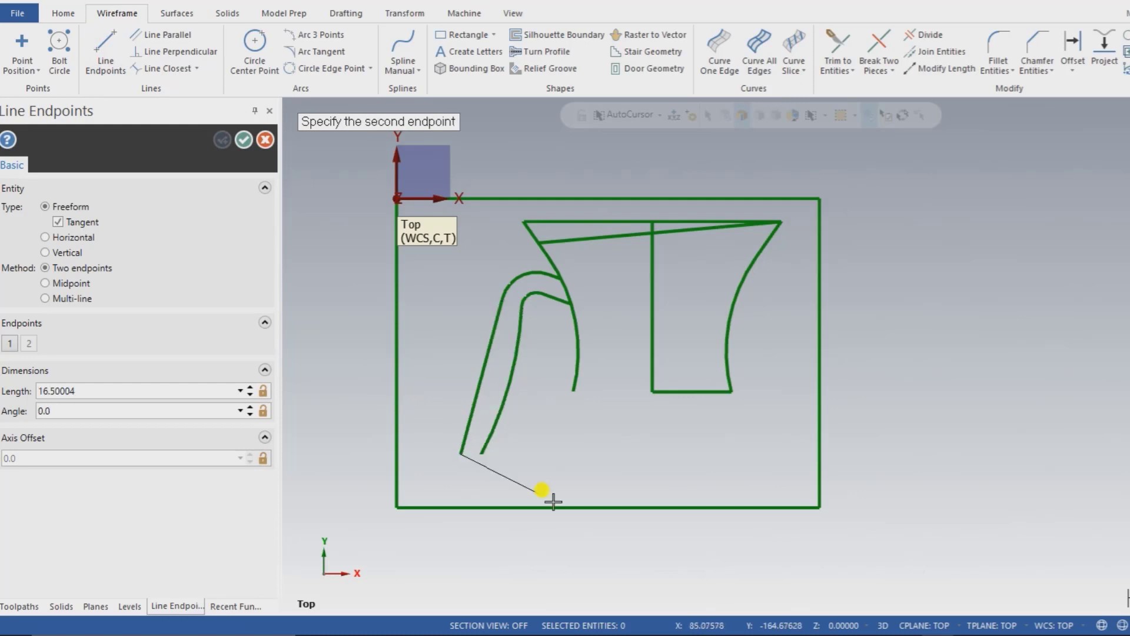
left_click(836, 454)
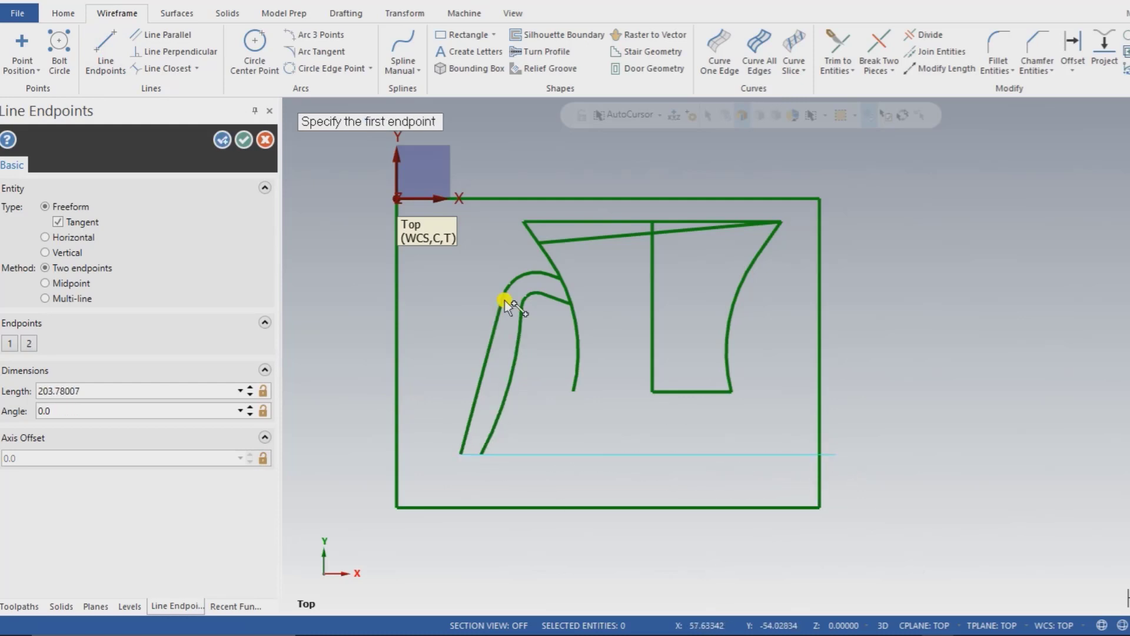
left_click(265, 140)
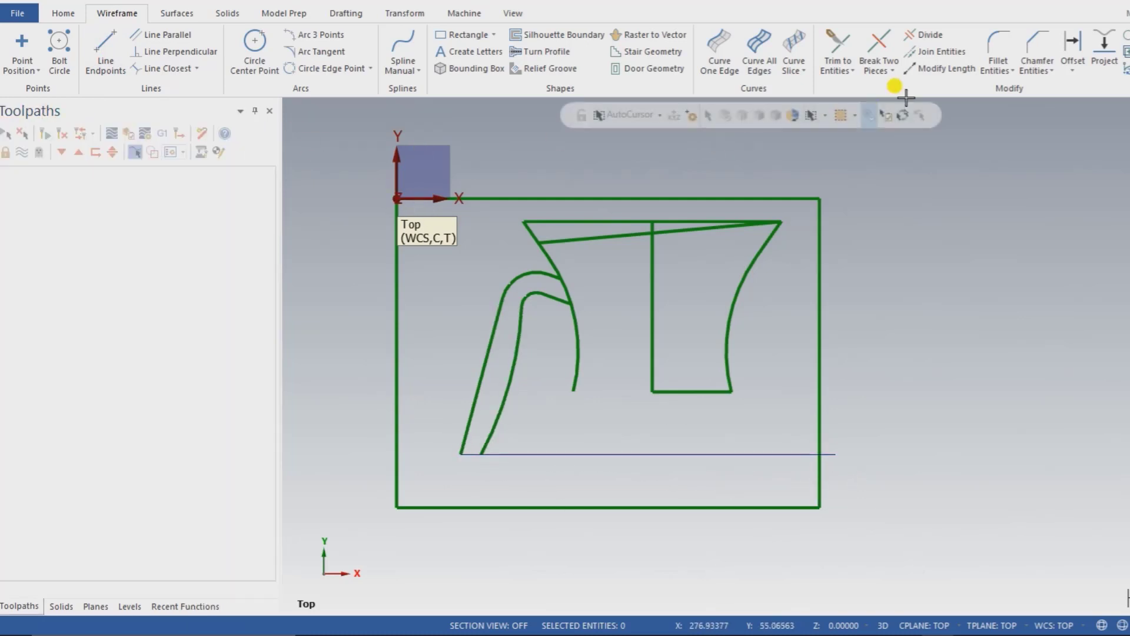
Lengthen the horizontal line's left end by 54 mm so it passes the rectangle's left side.
left_click(942, 68)
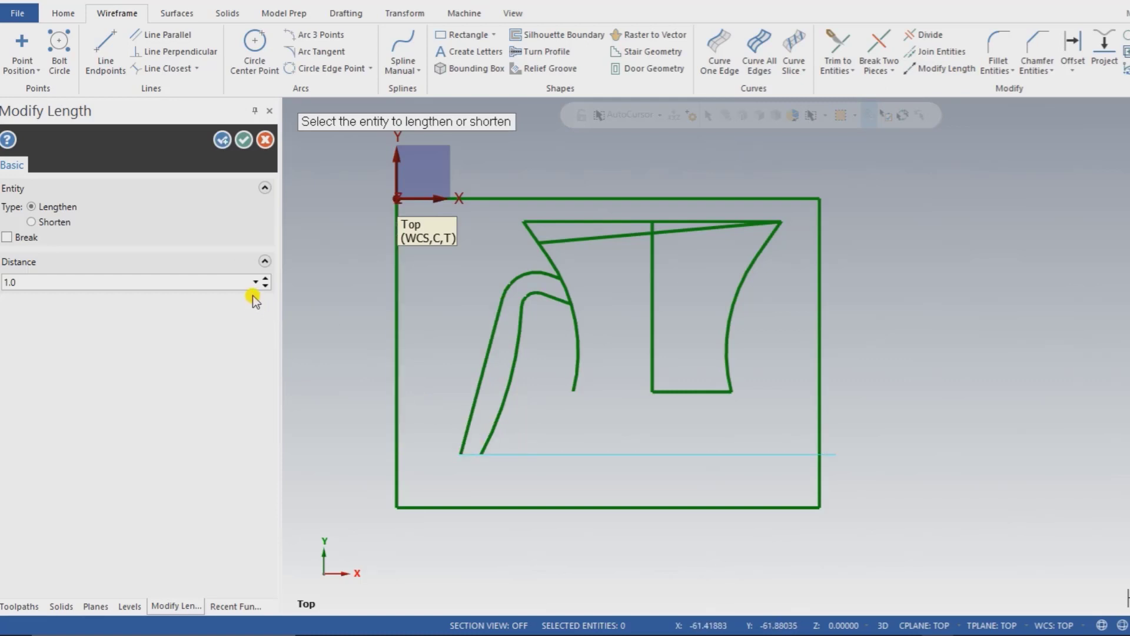
left_click(268, 278)
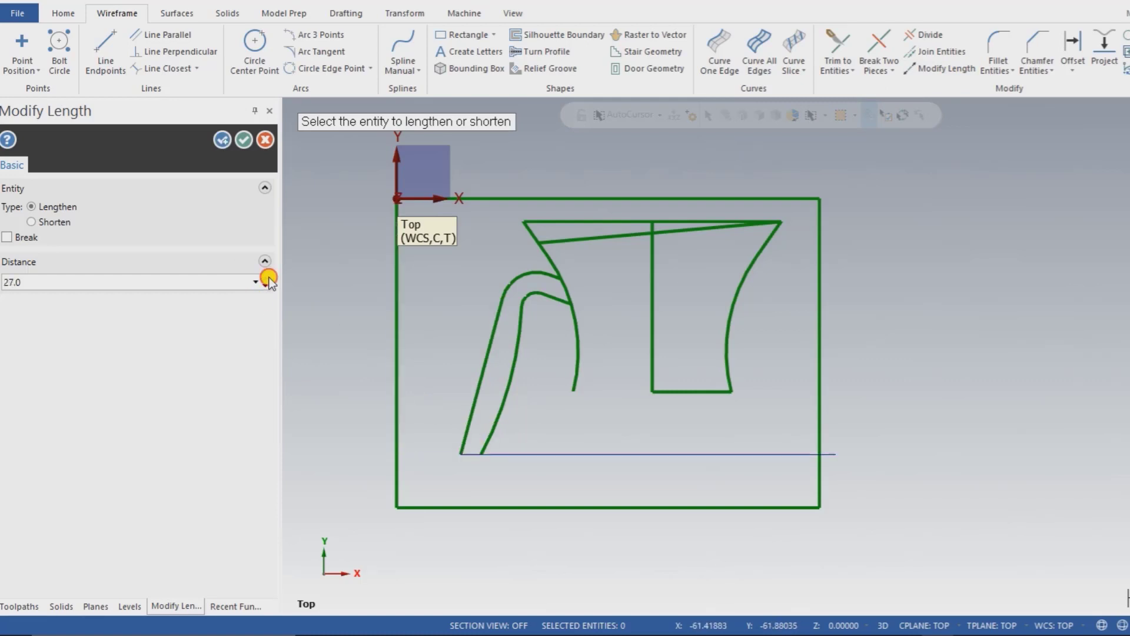
left_click(268, 279)
left_click(268, 279)
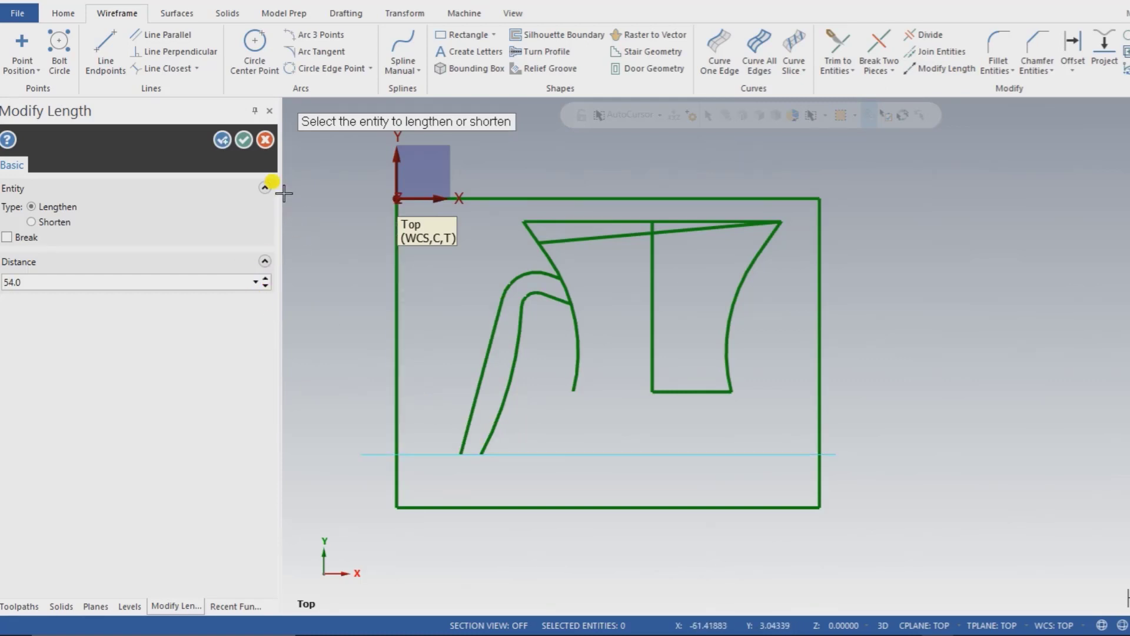
left_click(244, 140)
Trim both overhanging ends of the horizontal line at the rectangle and break the rectangle's sides where the line meets them.
left_click(926, 34)
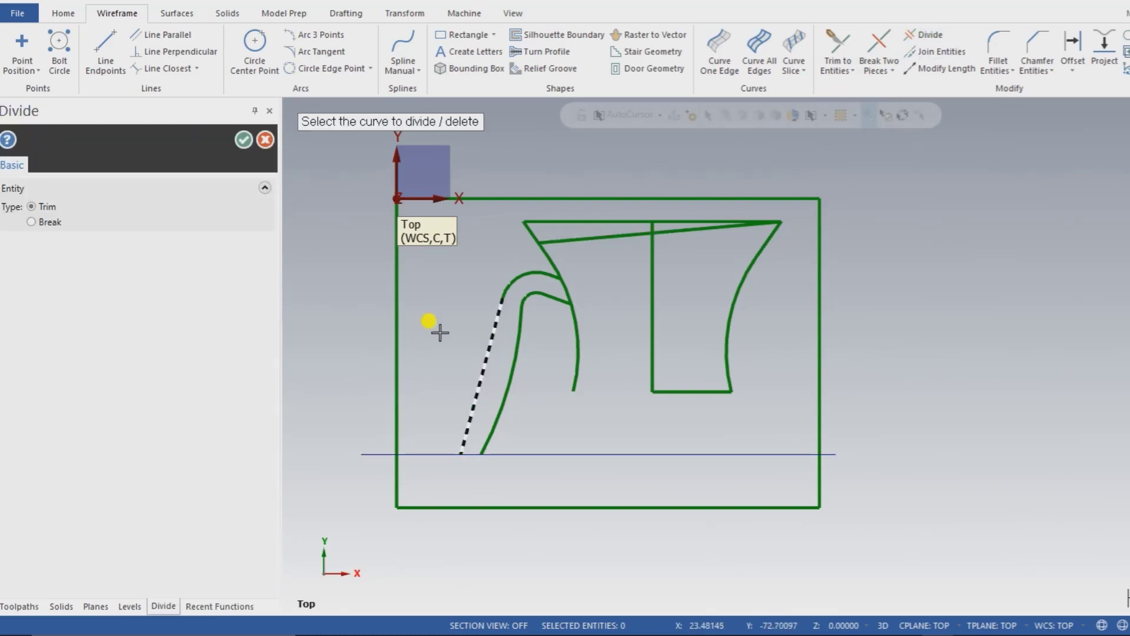
left_click(359, 451)
left_click(832, 454)
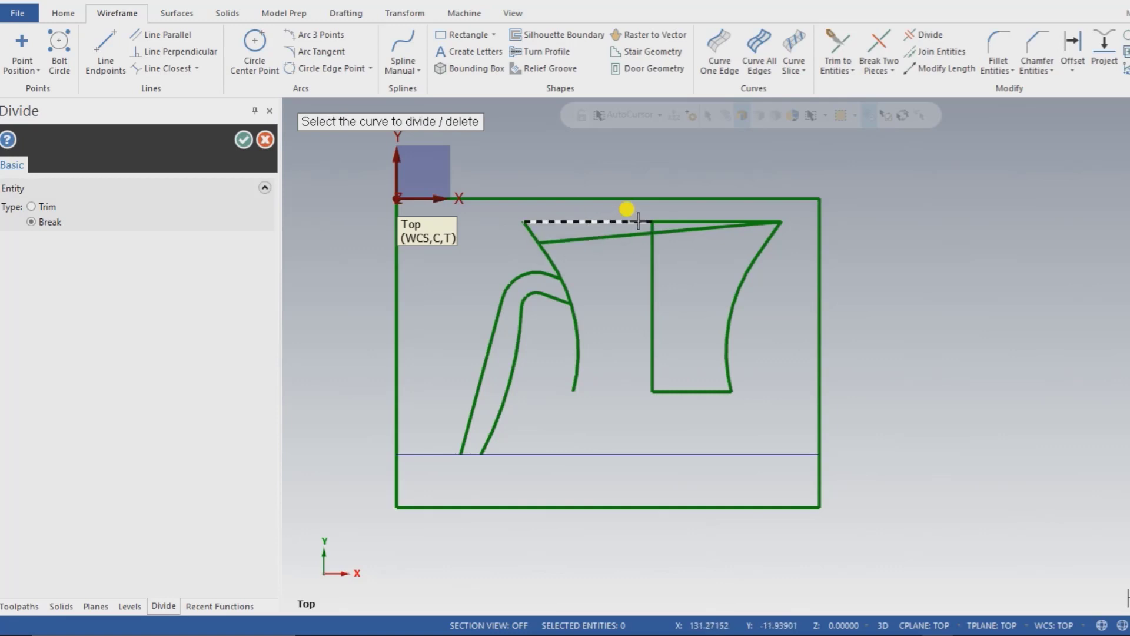
scroll(698, 262, "up", 3)
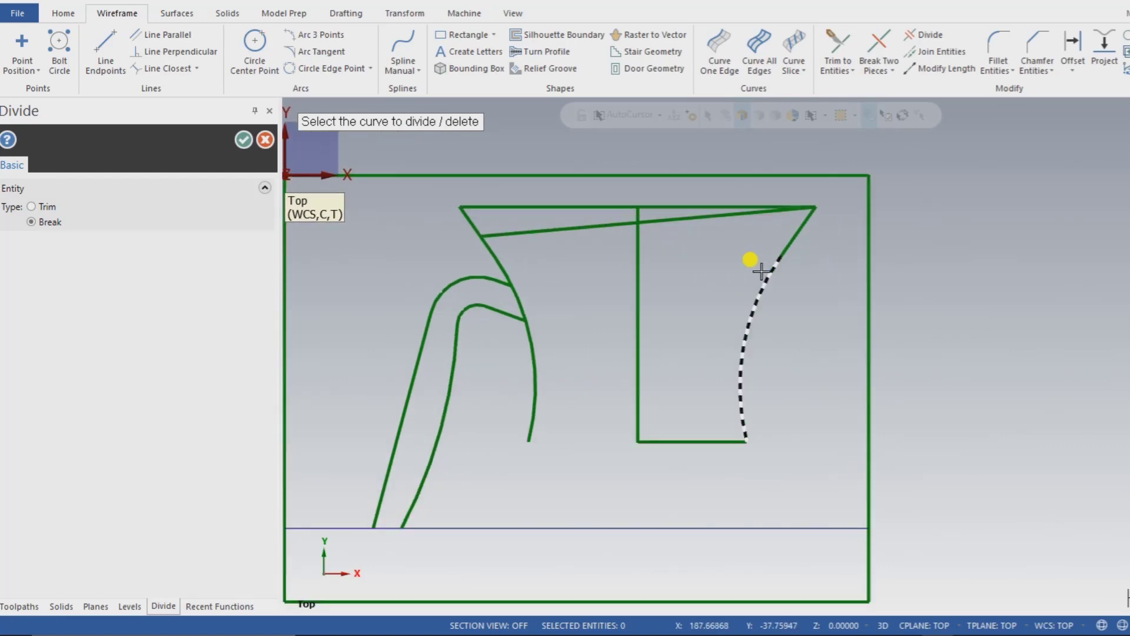
left_click(243, 140)
Chain the closed outline formed by the rectangle's upper portion and the horizontal line as the solid extrude profile.
scroll(827, 262, "down", 3)
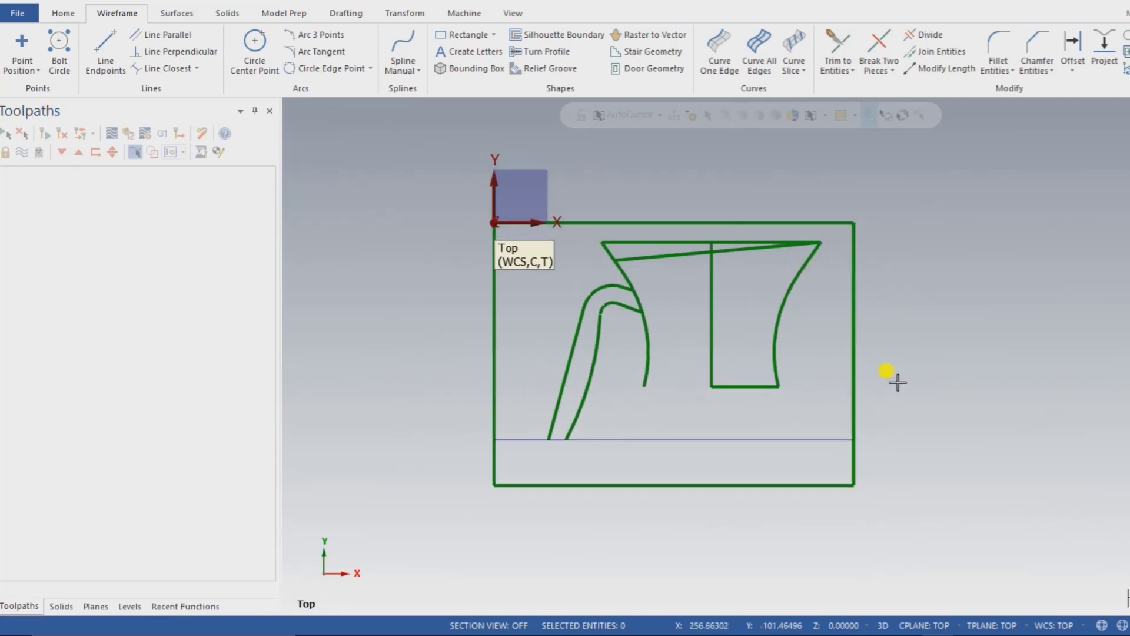
scroll(898, 383, "up", 1)
middle_click_drag(653, 405, 606, 333)
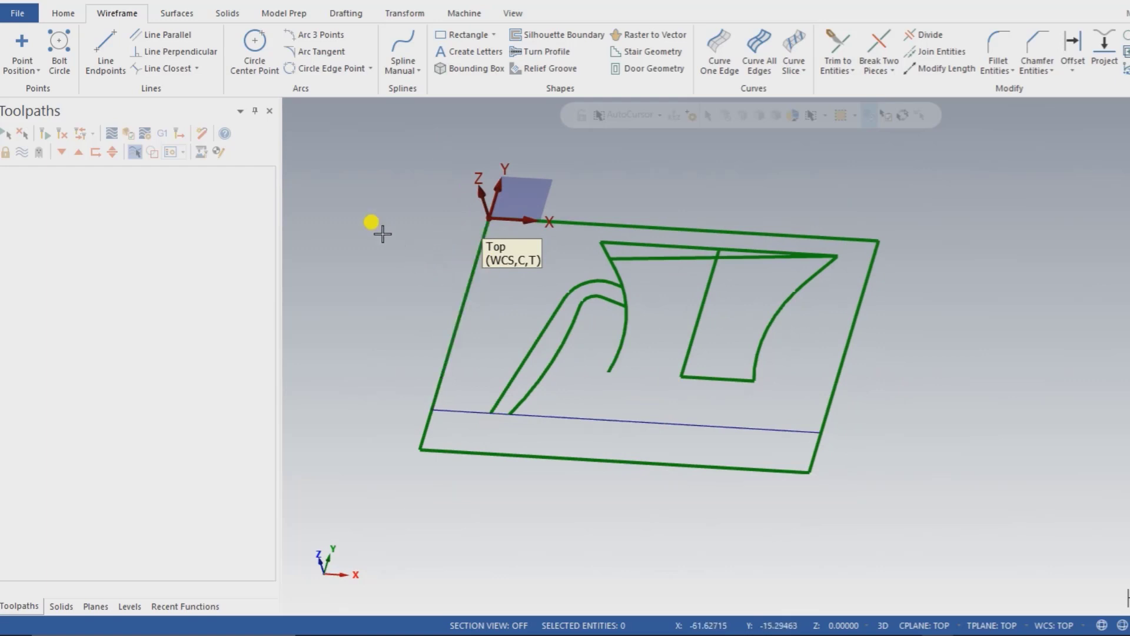
left_click(227, 13)
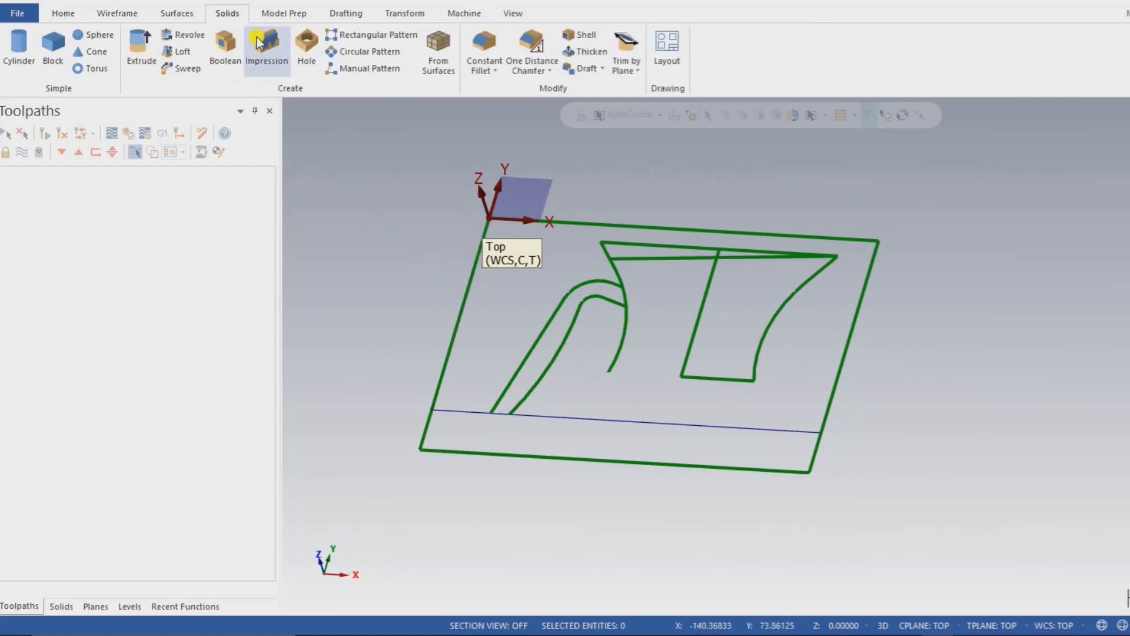
left_click(140, 52)
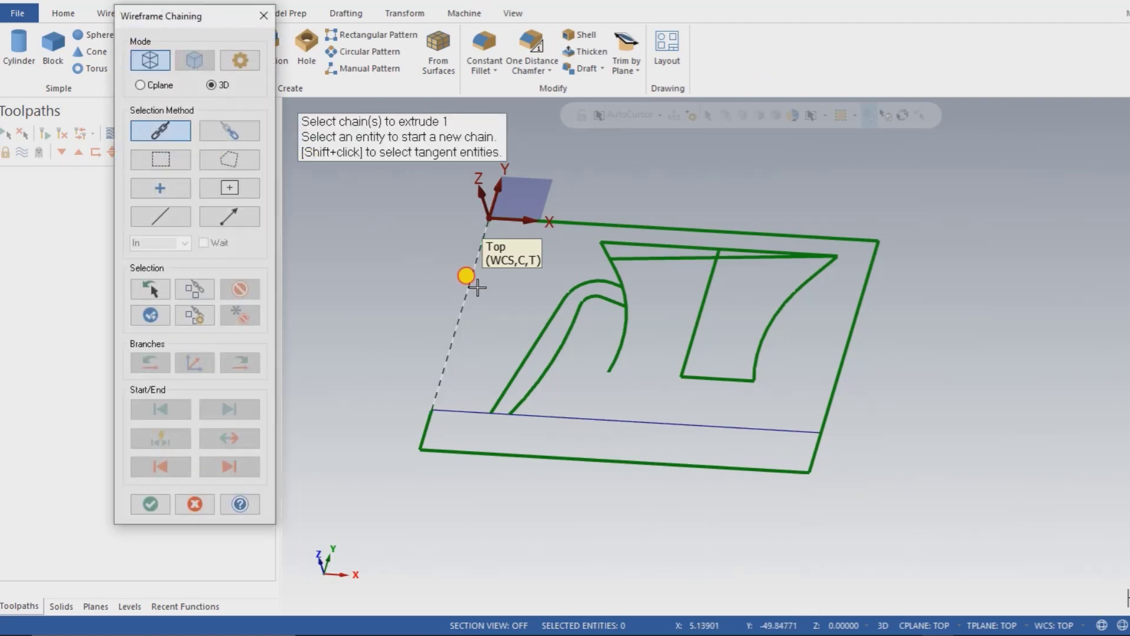
left_click(463, 301)
left_click(467, 411)
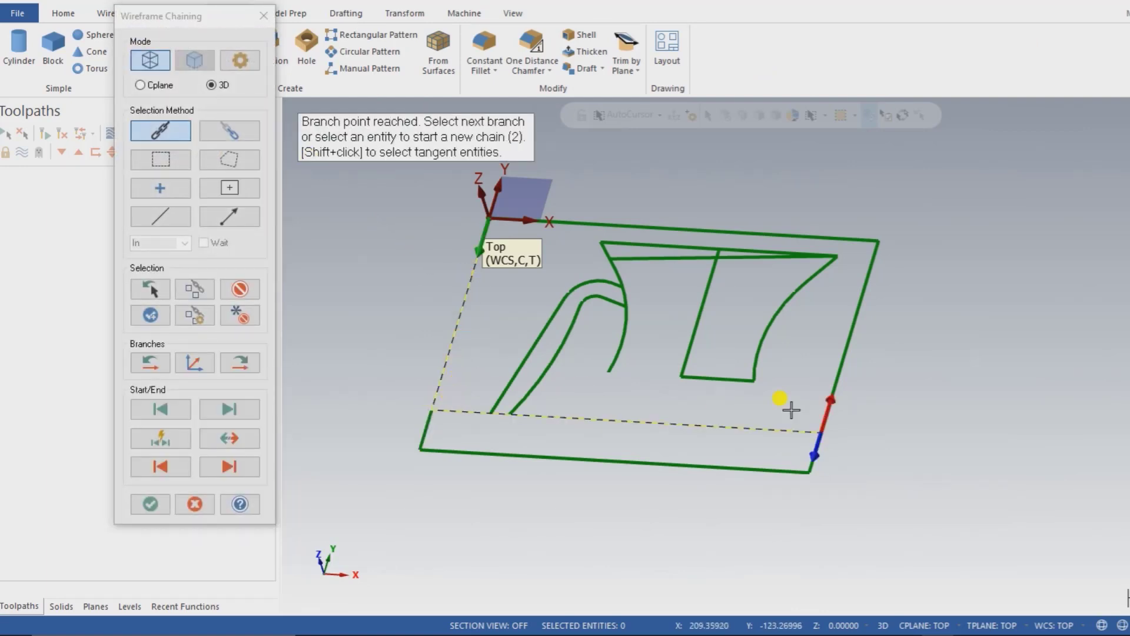
left_click(820, 434)
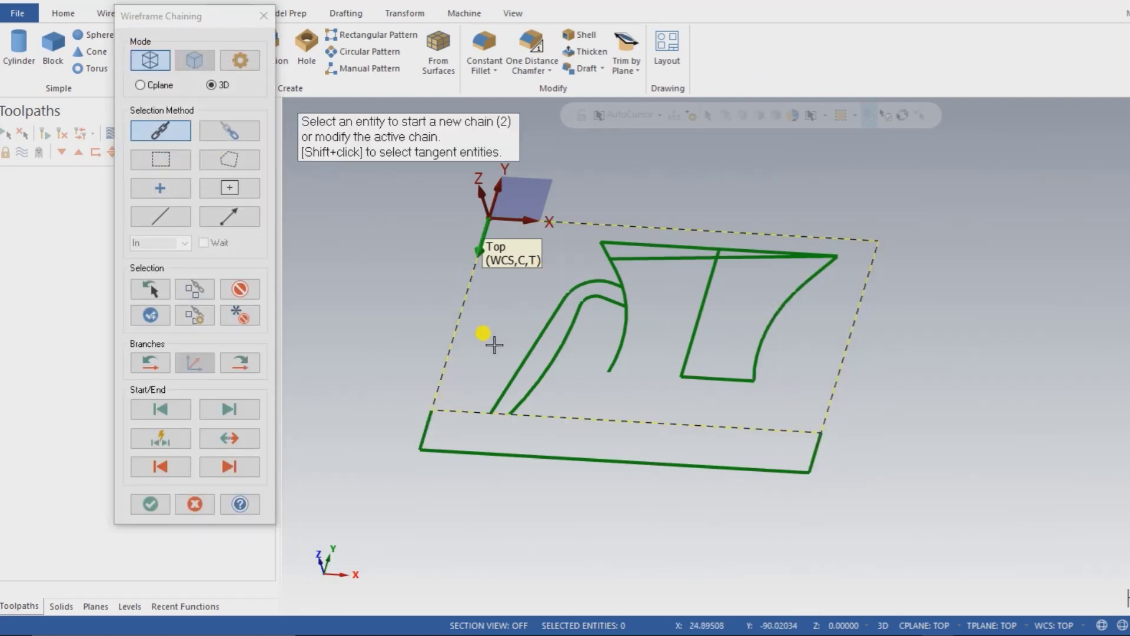
middle_click_drag(492, 341, 511, 250)
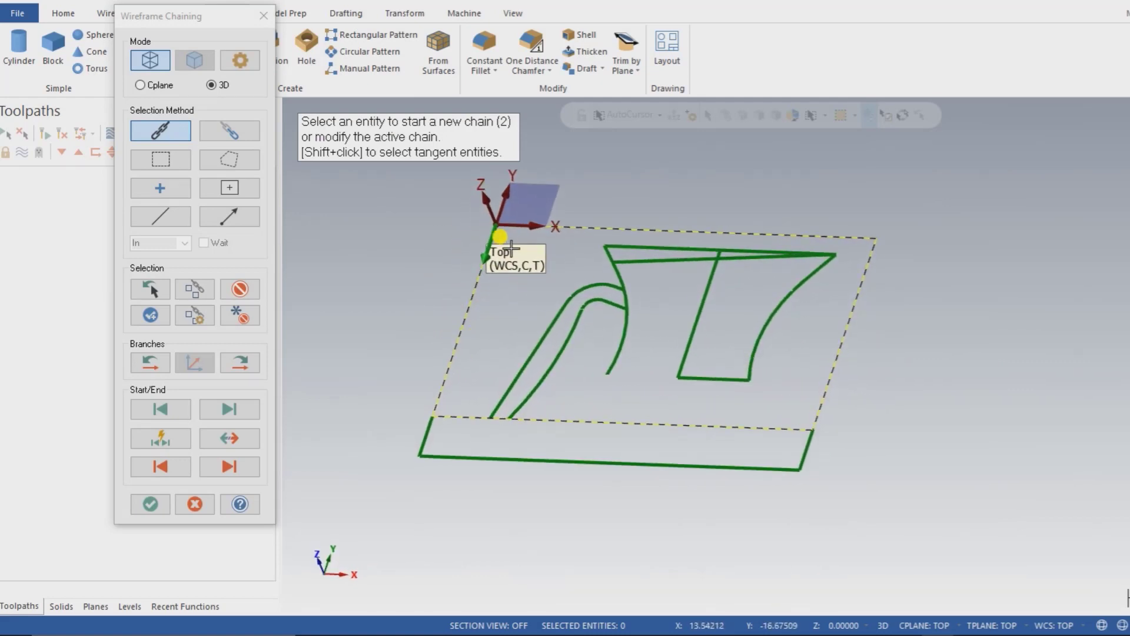
left_click(151, 503)
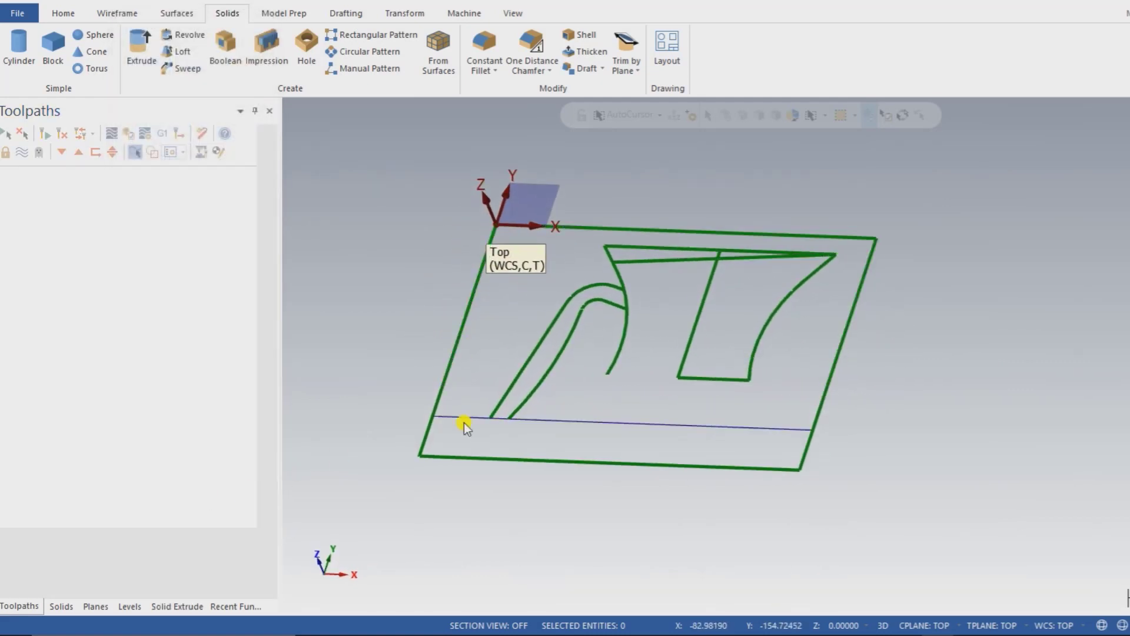
Extrude the chained outline downward 100 mm as a new solid body.
middle_click_drag(458, 414, 451, 391)
left_click(225, 407)
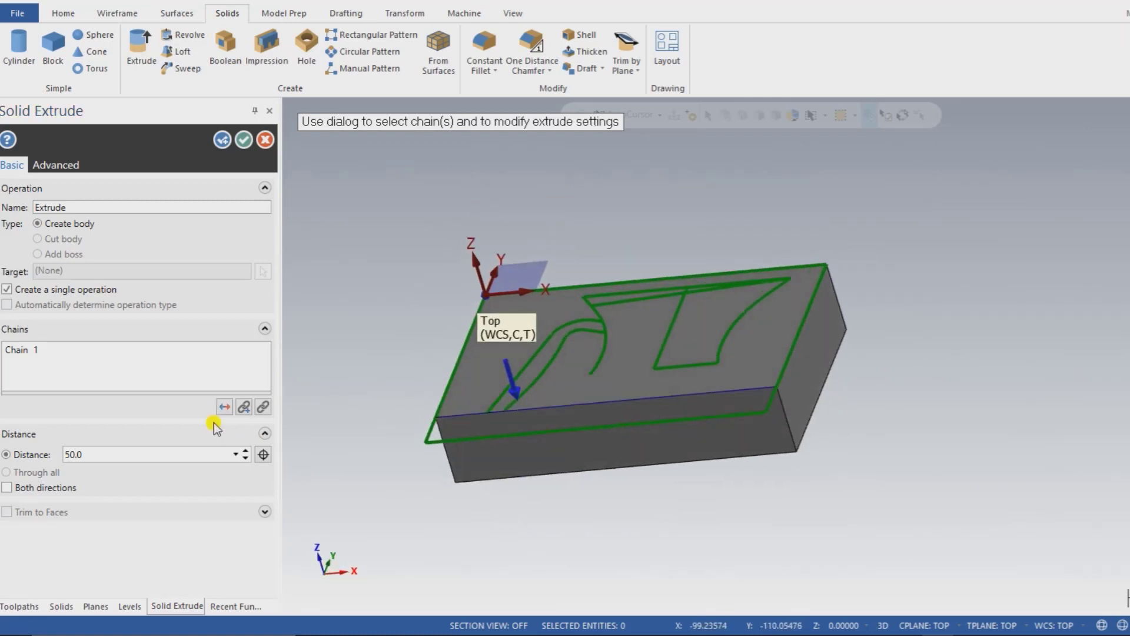
left_click(106, 452)
type("100")
key("Return")
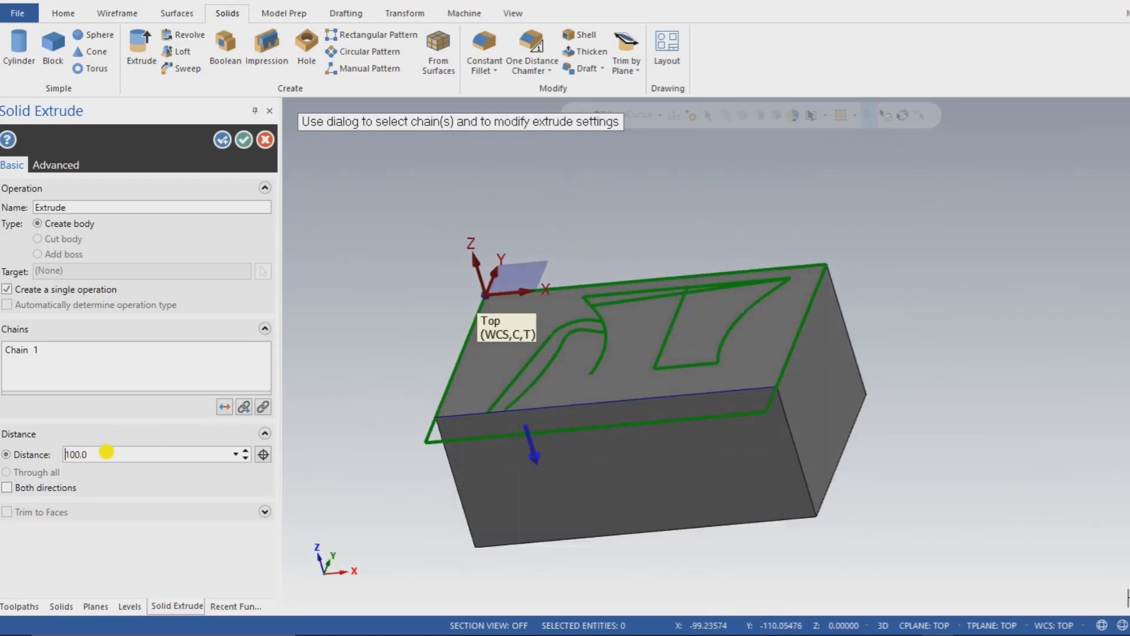
left_click(244, 141)
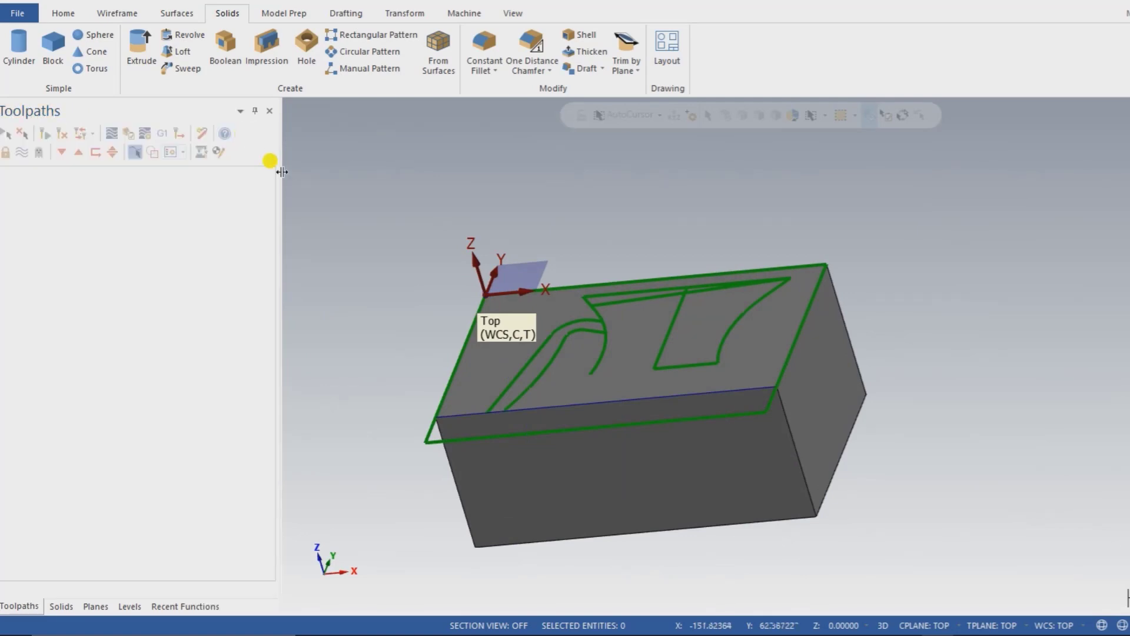
Chain the cup's right half profile, from the centre line around the base and curved side to the slanted top line, for a solid revolve.
middle_click_drag(272, 161, 601, 419)
scroll(614, 405, "down", 3)
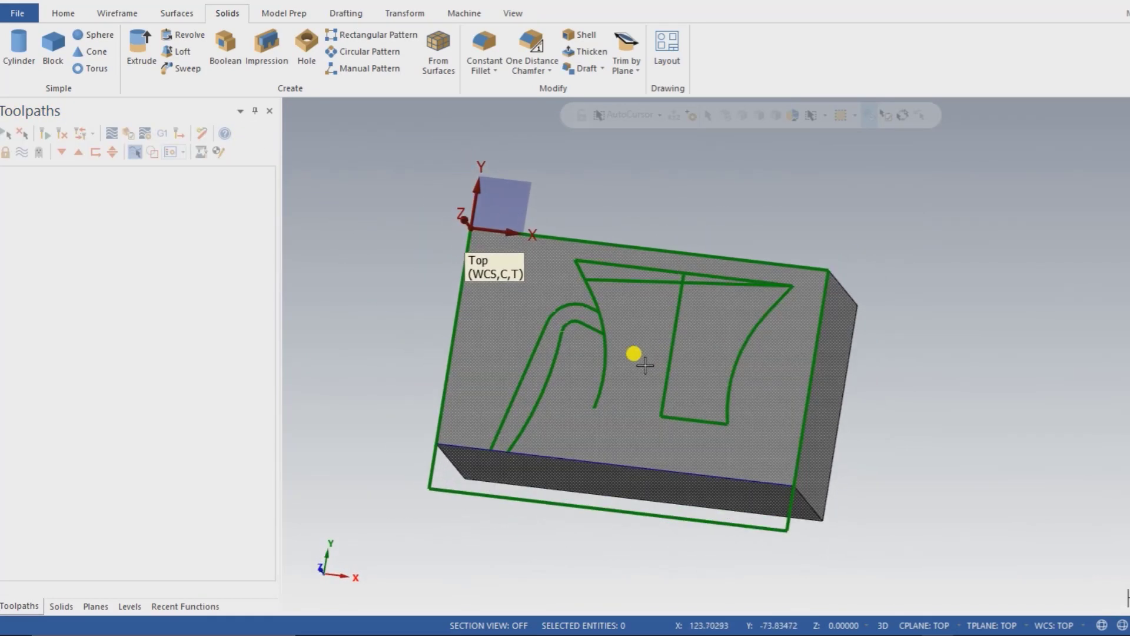
mouse_move(652, 360)
middle_mouse_down()
mouse_move(661, 372)
mouse_move(670, 339)
mouse_move(641, 314)
mouse_move(640, 340)
mouse_move(657, 342)
mouse_move(652, 333)
mouse_move(638, 347)
middle_mouse_up()
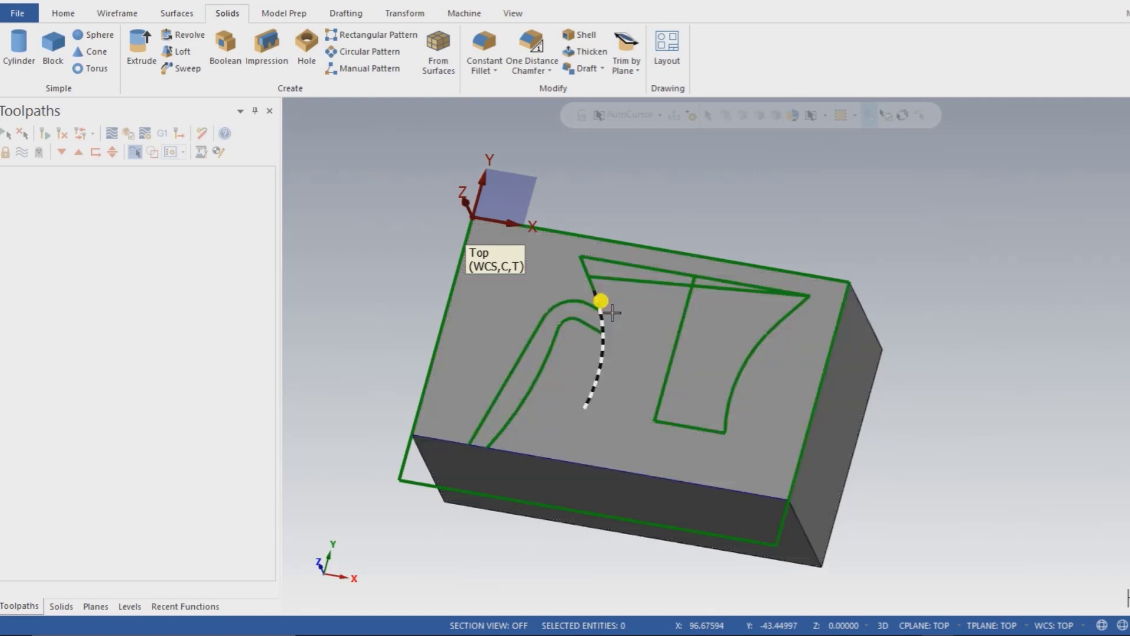
left_click(184, 35)
left_click(683, 318)
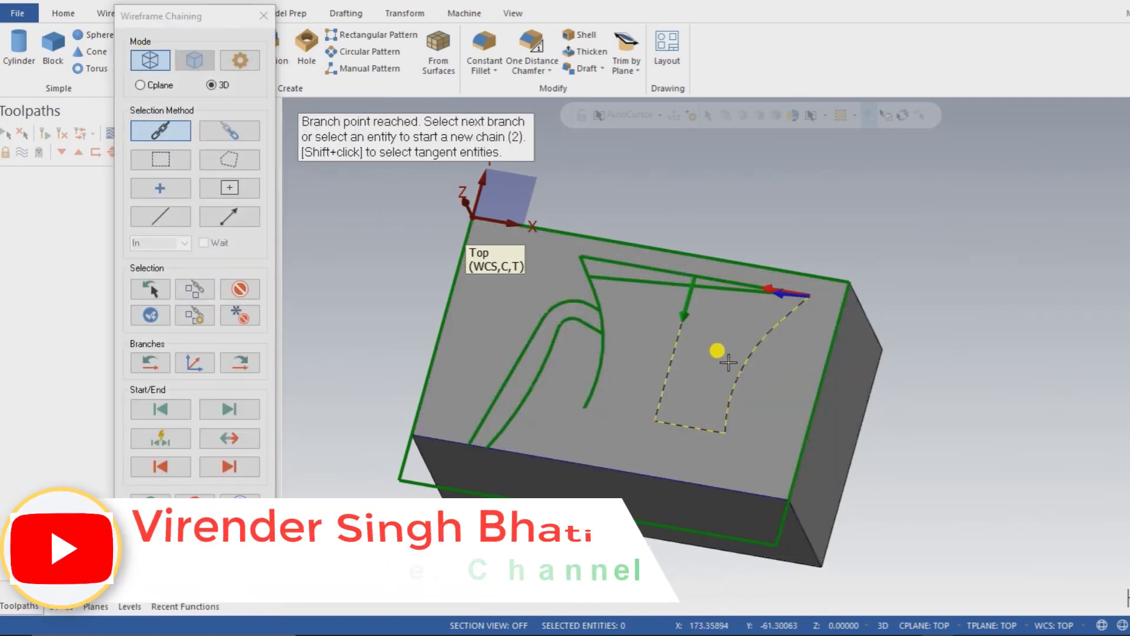
scroll(765, 295, "up", 2)
left_click(777, 294)
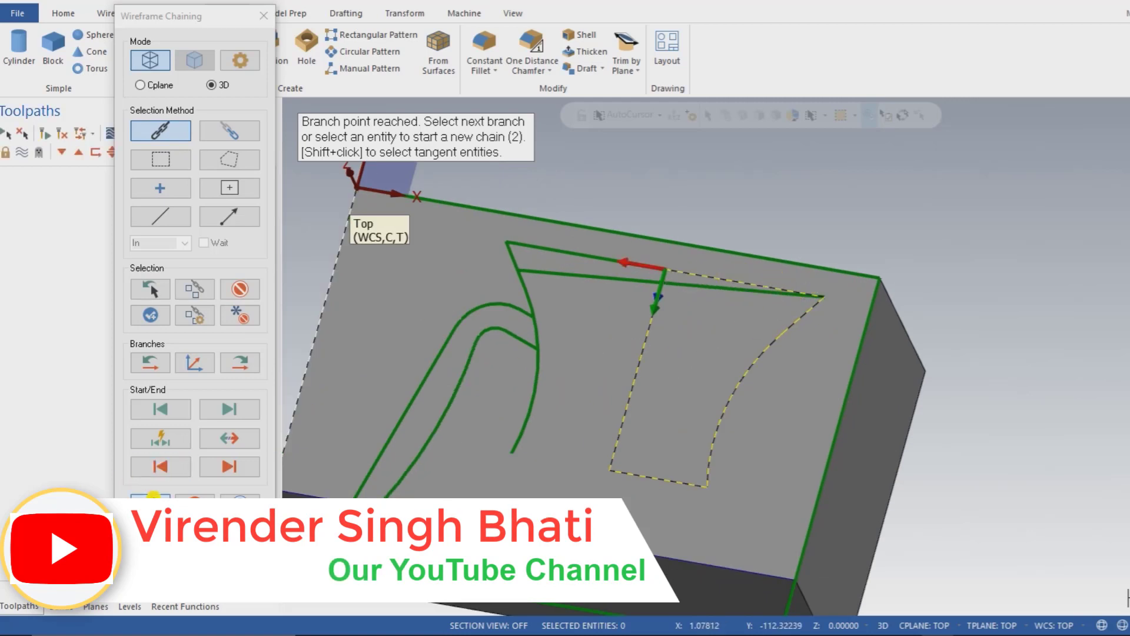
left_click(152, 499)
Revolve the half profile 360 degrees about the cup's centre line as a cut in the block.
left_click(623, 385)
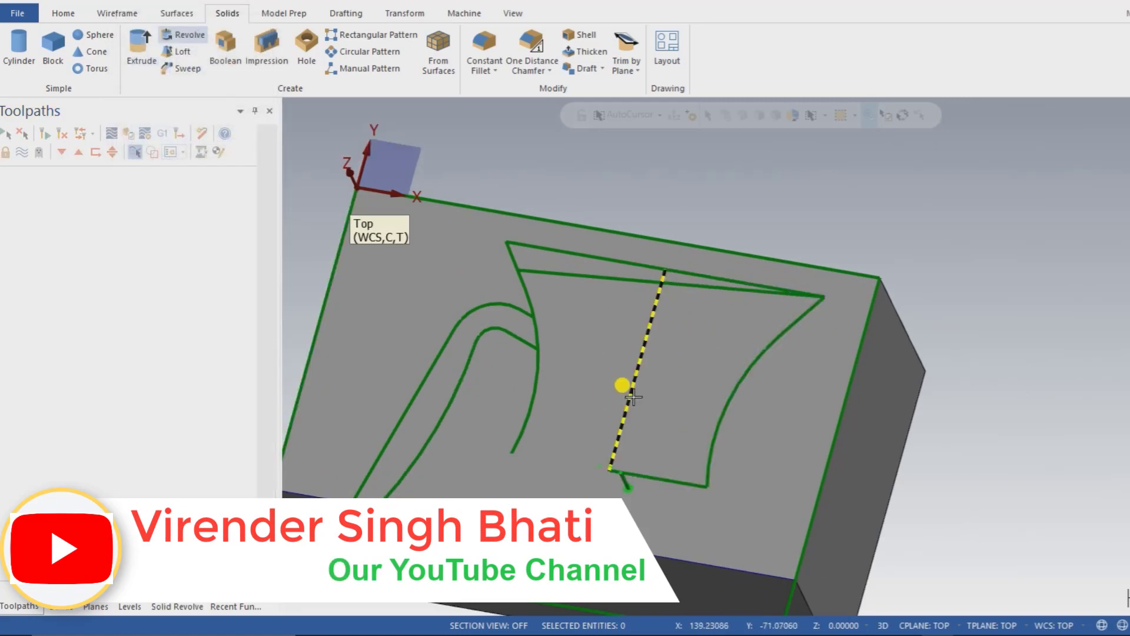
left_click(38, 239)
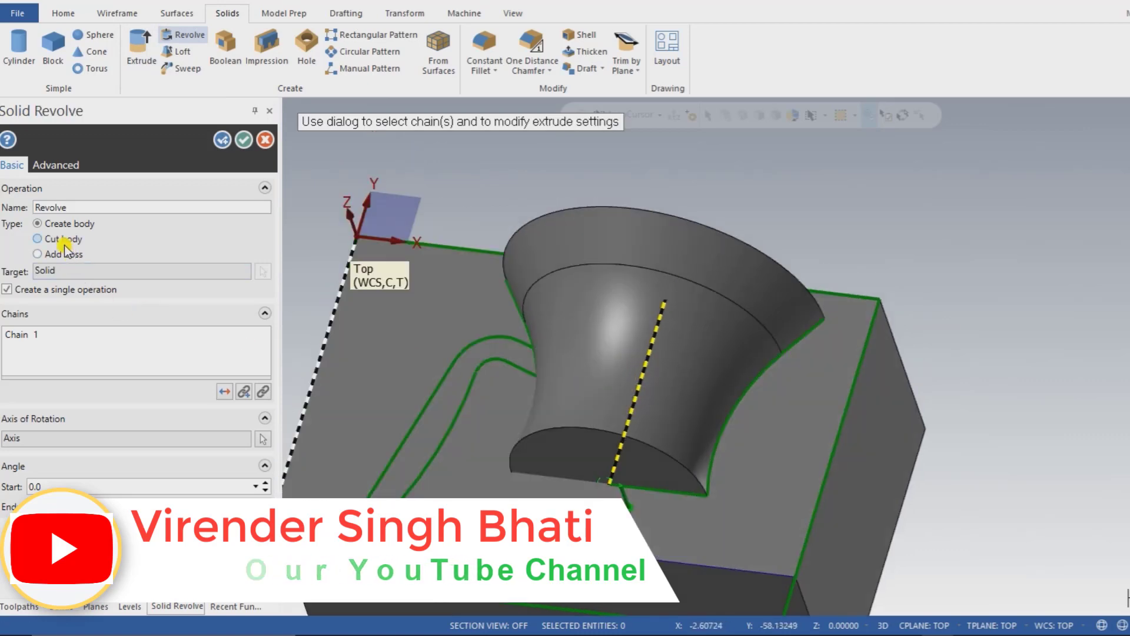
middle_click_drag(518, 289, 537, 323)
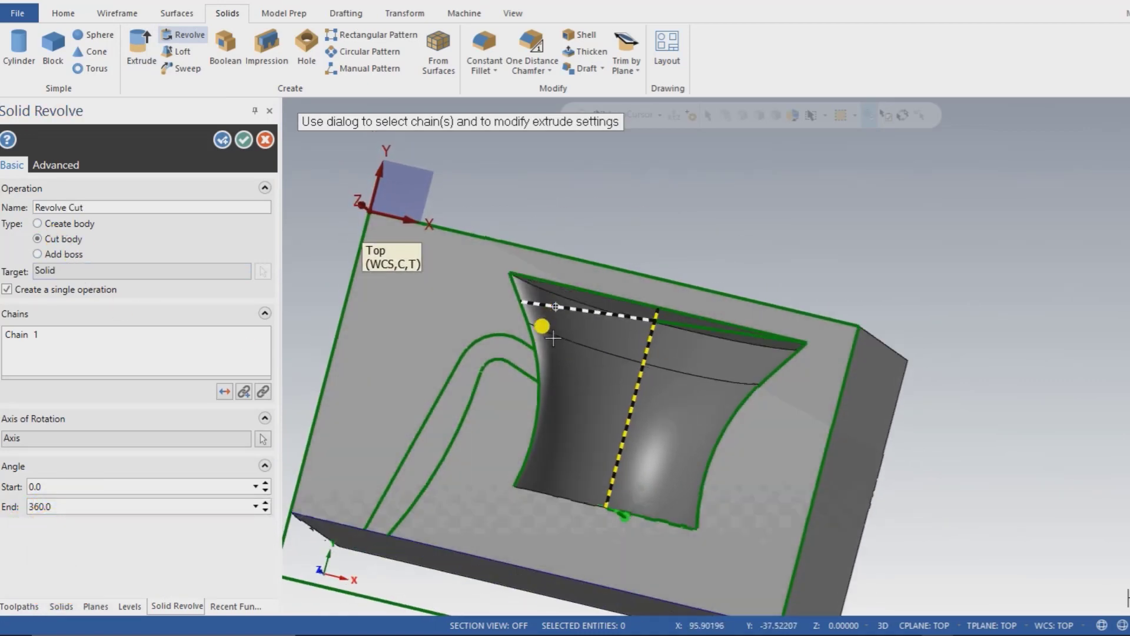
left_click(223, 141)
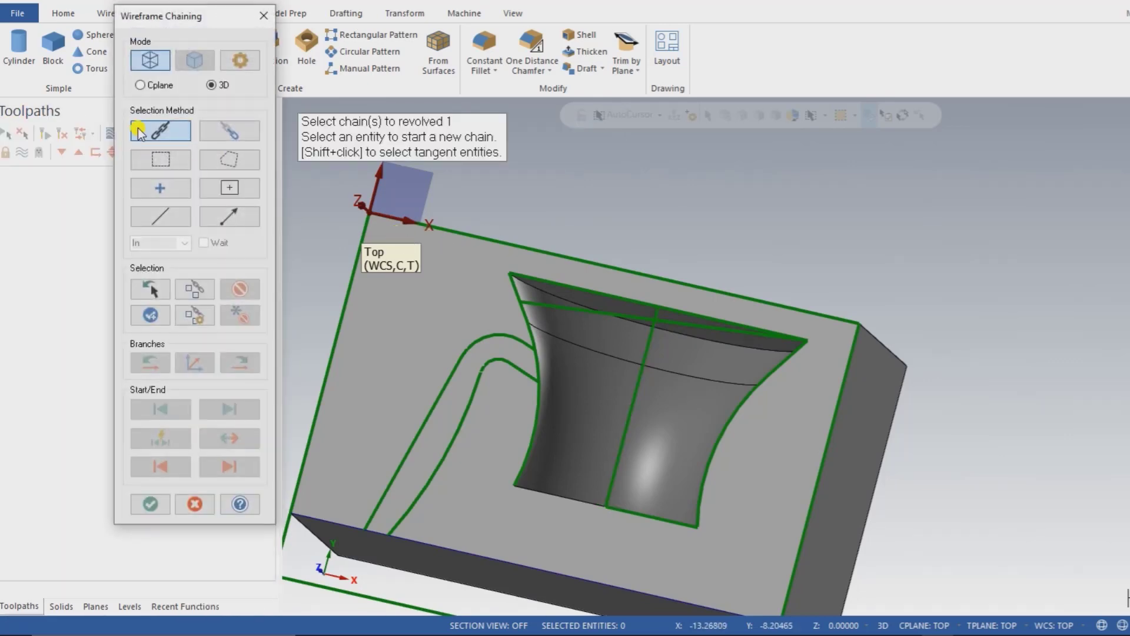
key("Escape")
Chain the thin triangle between the cup's slanted top line and the line just below it as the solid extrude profile.
middle_click_drag(352, 282, 465, 282)
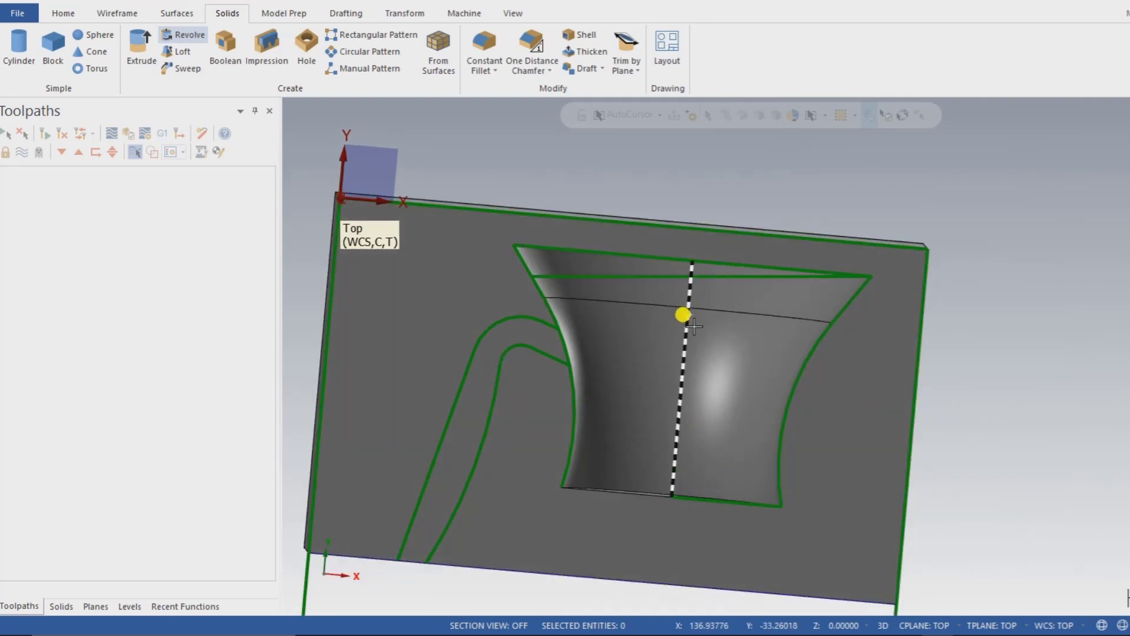
middle_click_drag(694, 326, 660, 294)
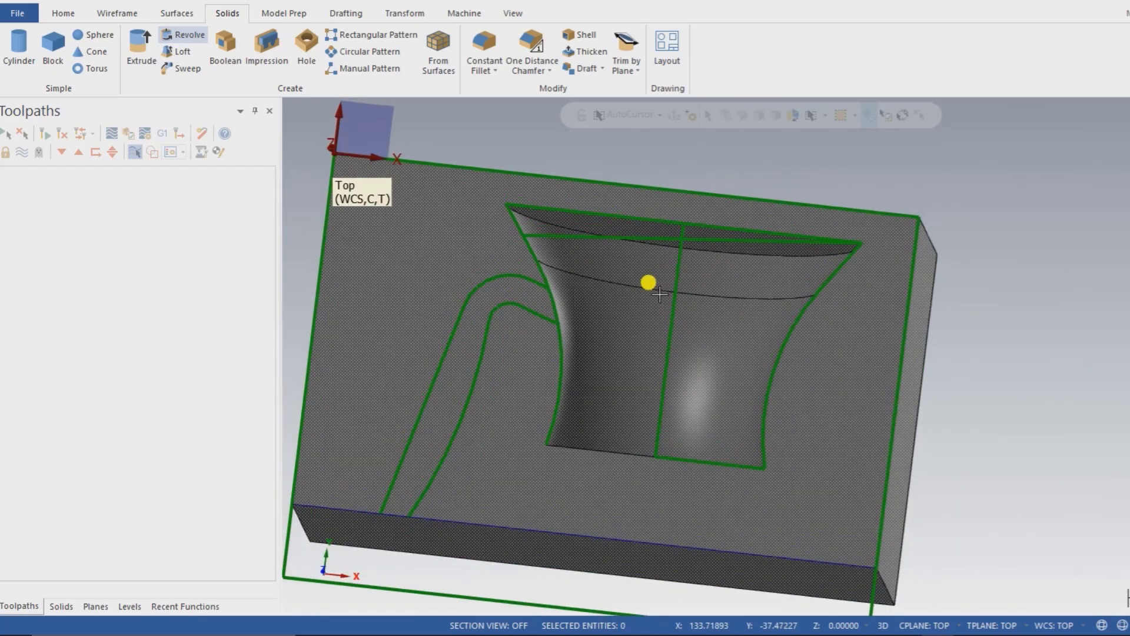
left_click(142, 47)
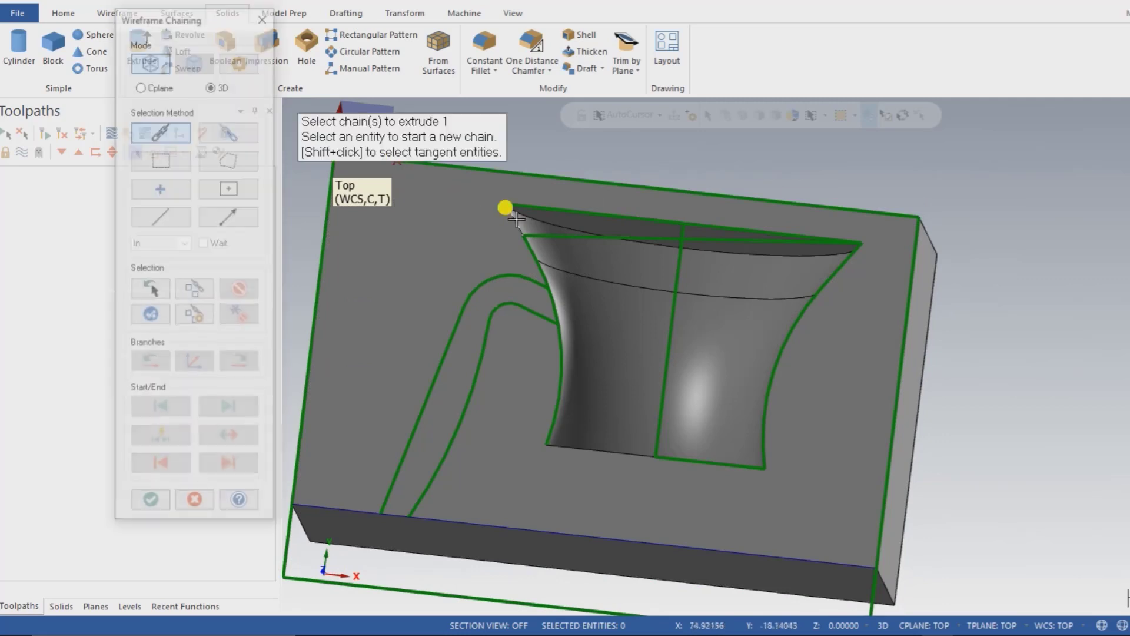
left_click(565, 213)
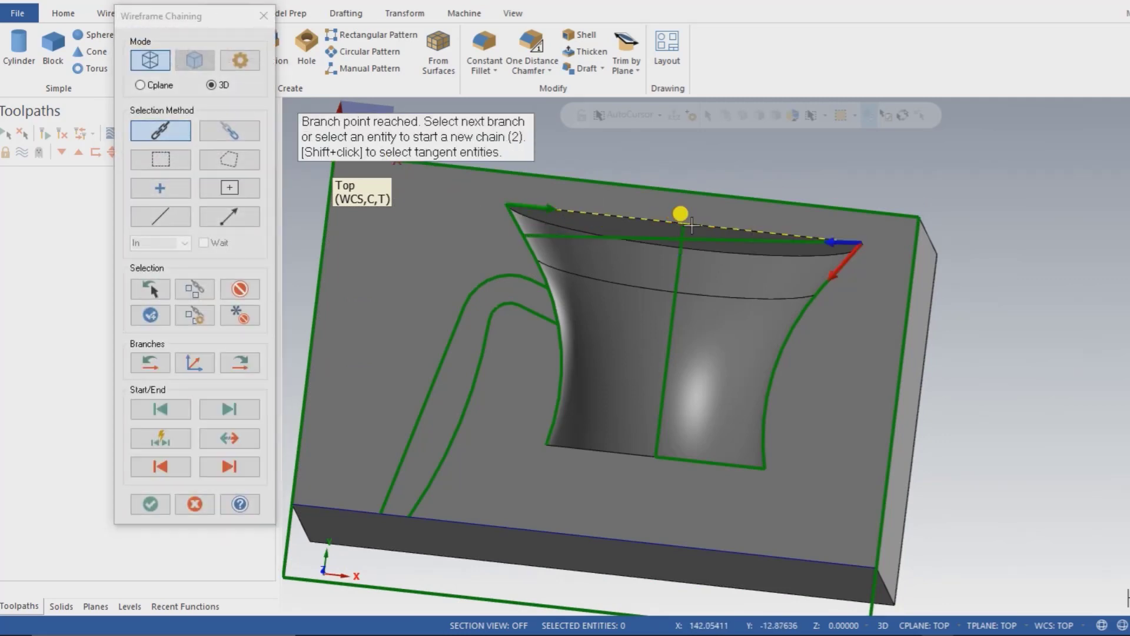
left_click(831, 241)
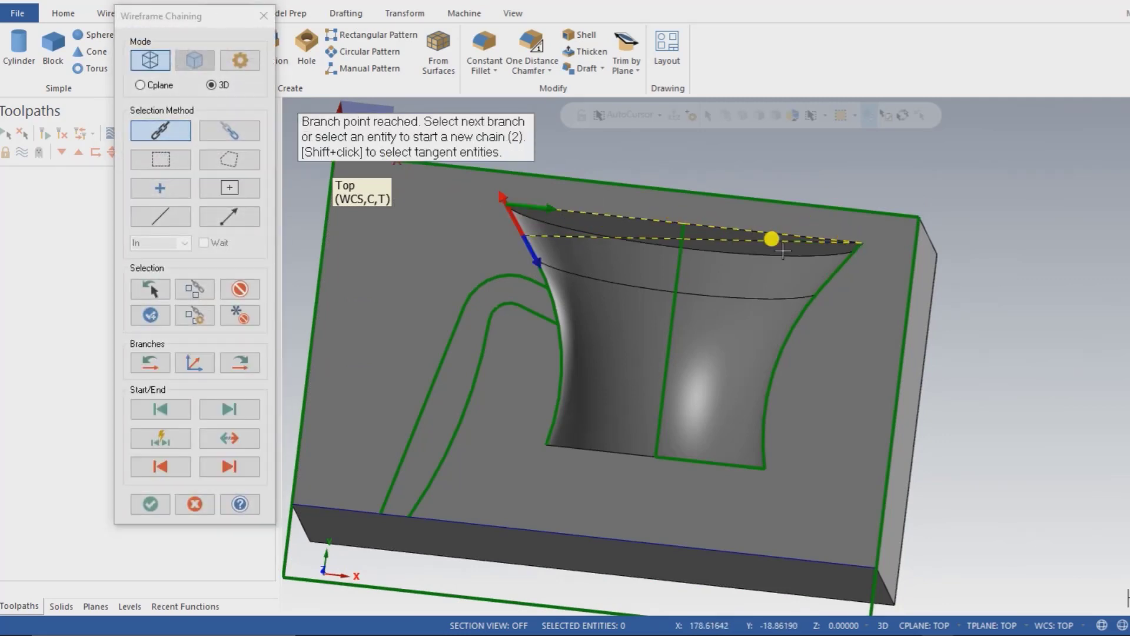
left_click(522, 236)
left_click(154, 500)
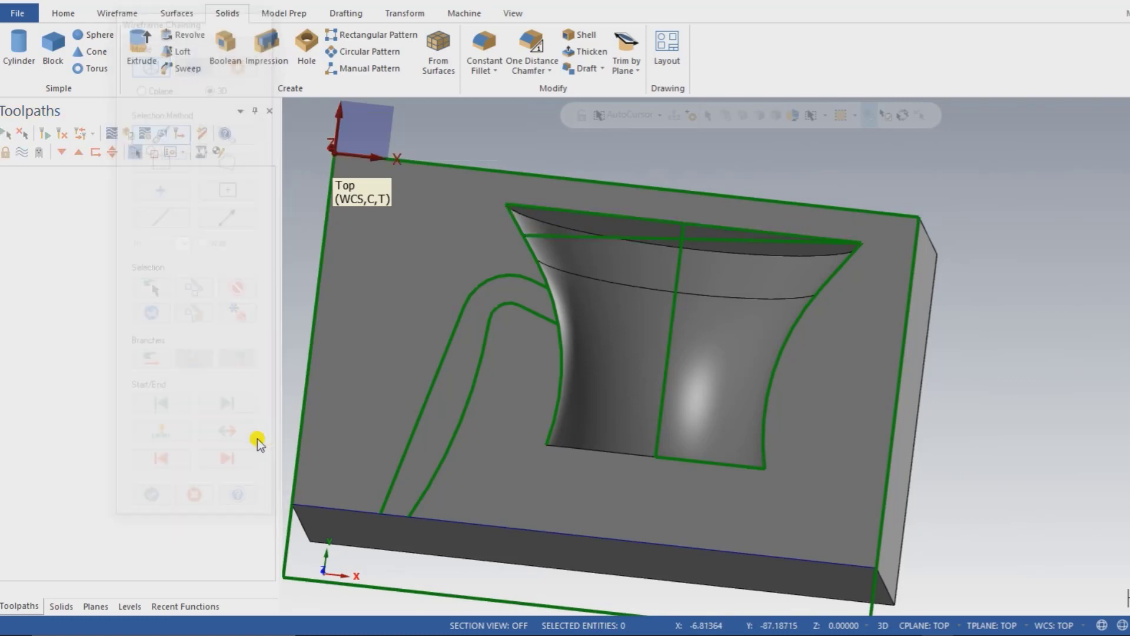
Extrude the triangular chain 100 mm downward as a boss added to the block.
middle_click_drag(468, 308, 465, 321)
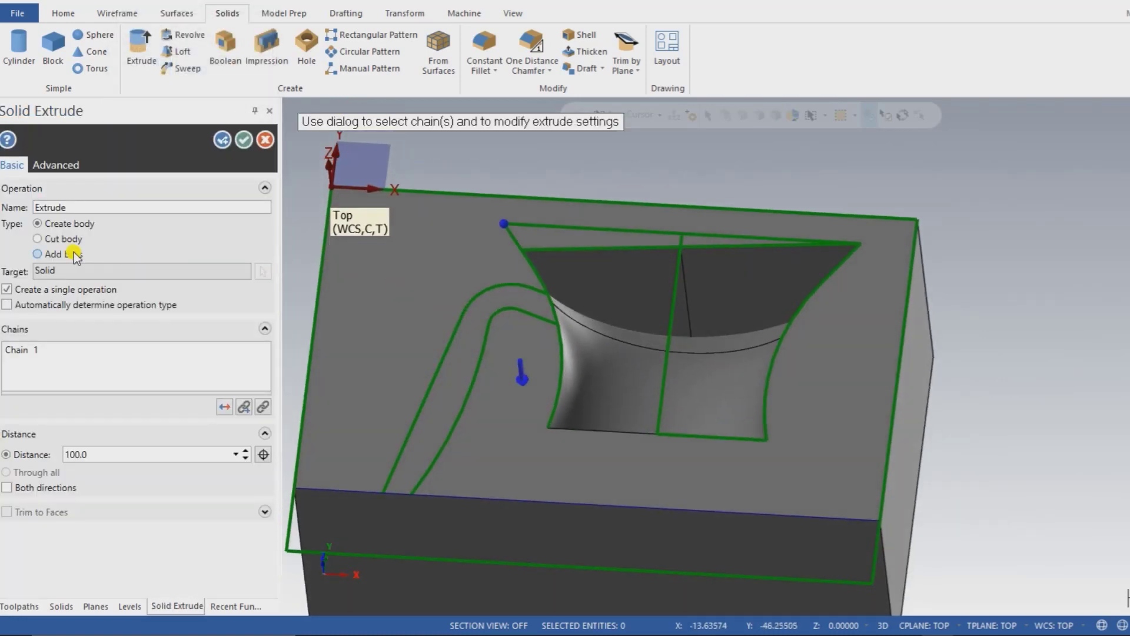
middle_click_drag(393, 256, 287, 173)
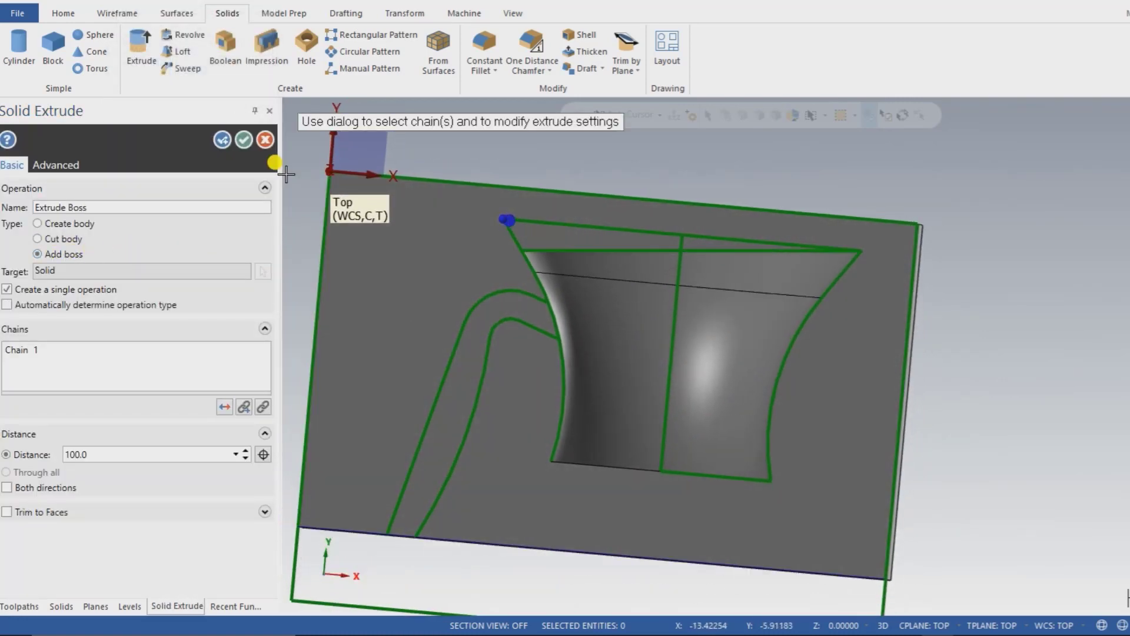
left_click(257, 144)
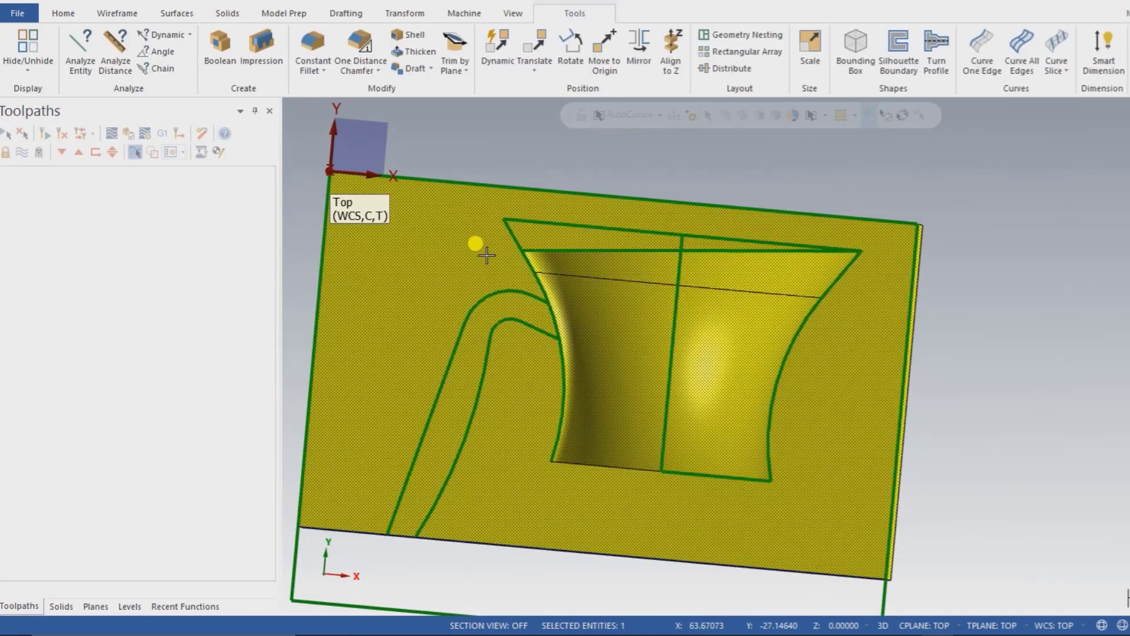
middle_click_drag(475, 245, 555, 277)
key("Escape")
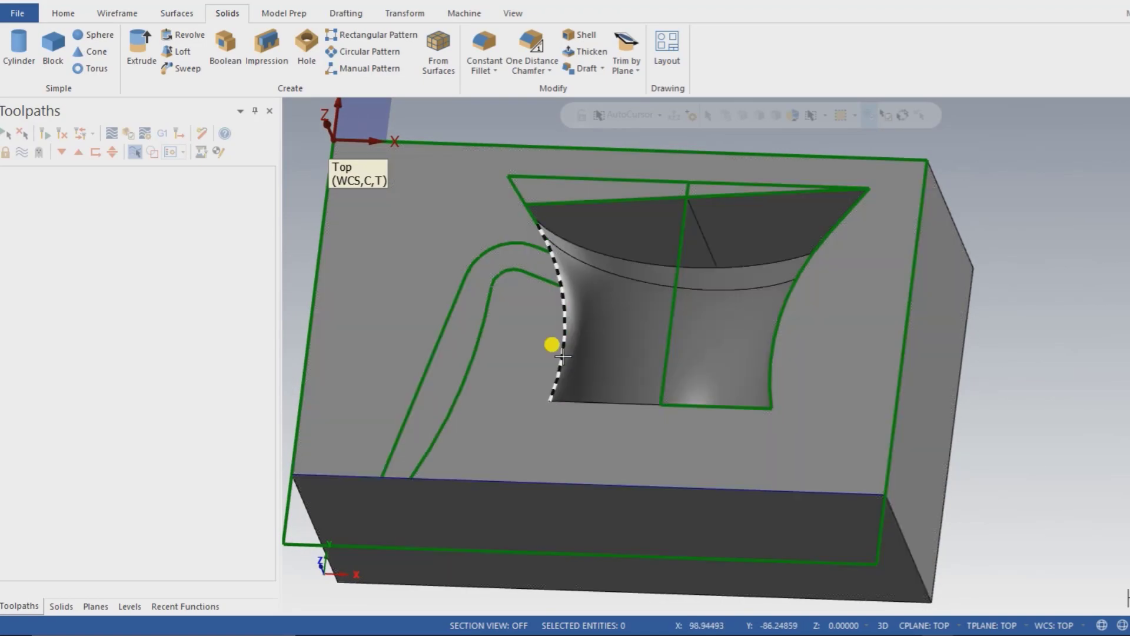
Draw a 5.6 mm radius endpoint arc between the handle curves' lower ends, keeping the arc that bulges outward past the block's edge.
left_click(966, 635)
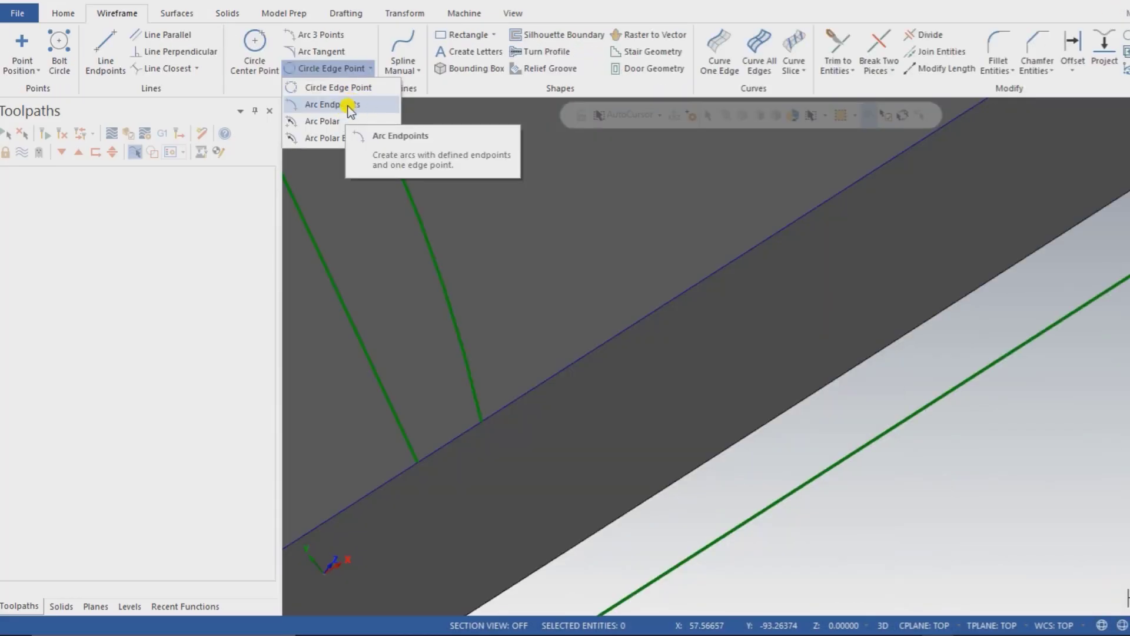
left_click(332, 105)
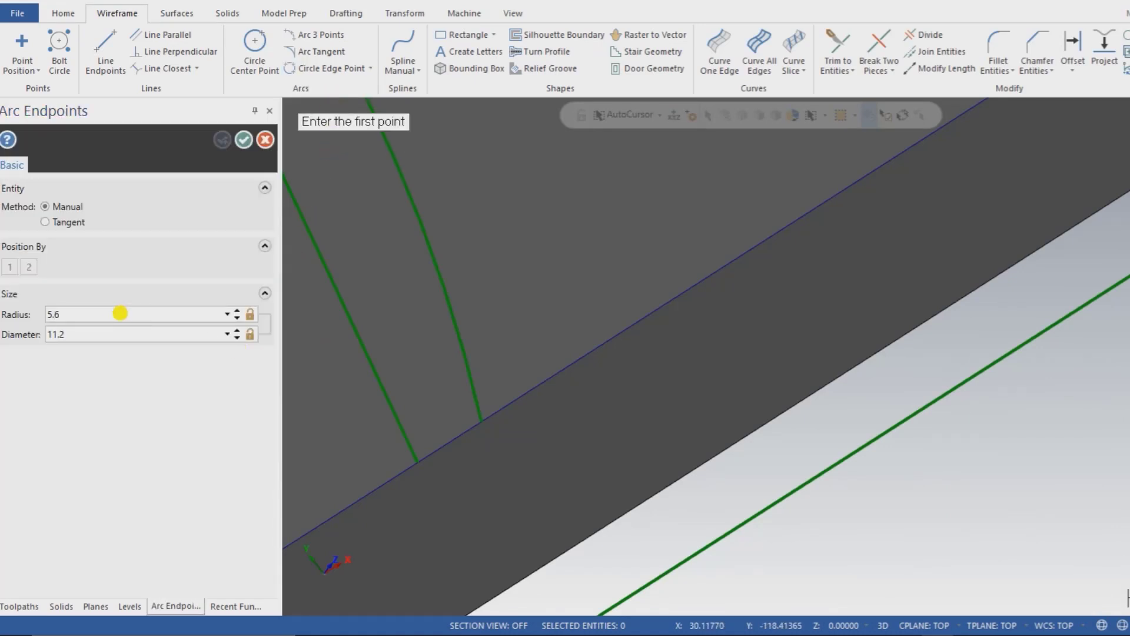
left_click(417, 464)
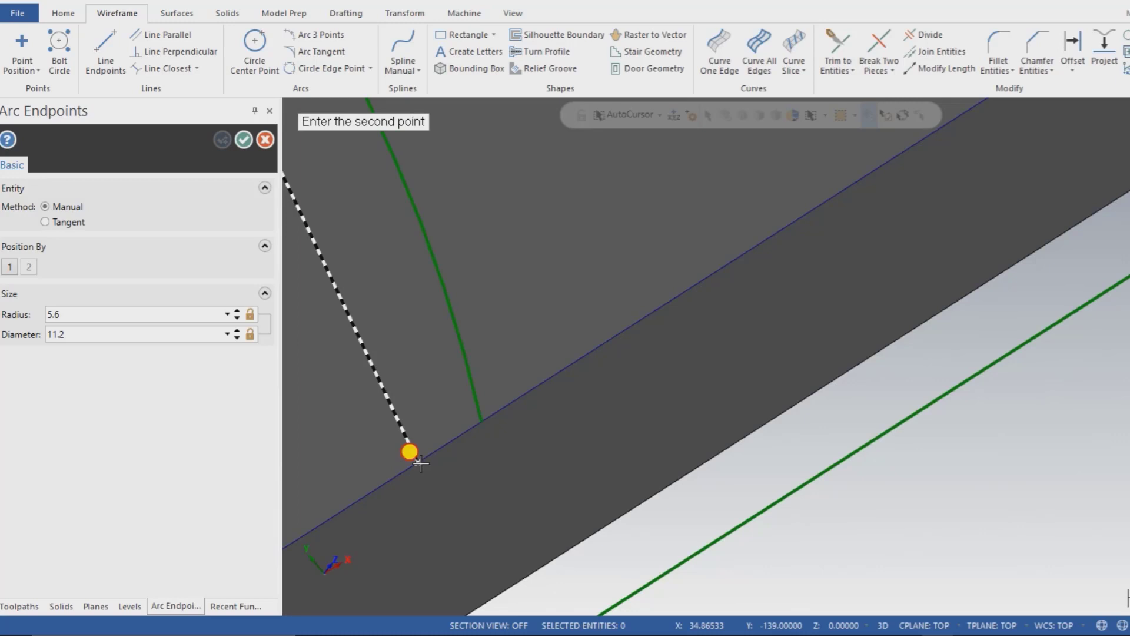
left_click(483, 422)
middle_click_drag(473, 480, 430, 493)
scroll(455, 474, "up", 2)
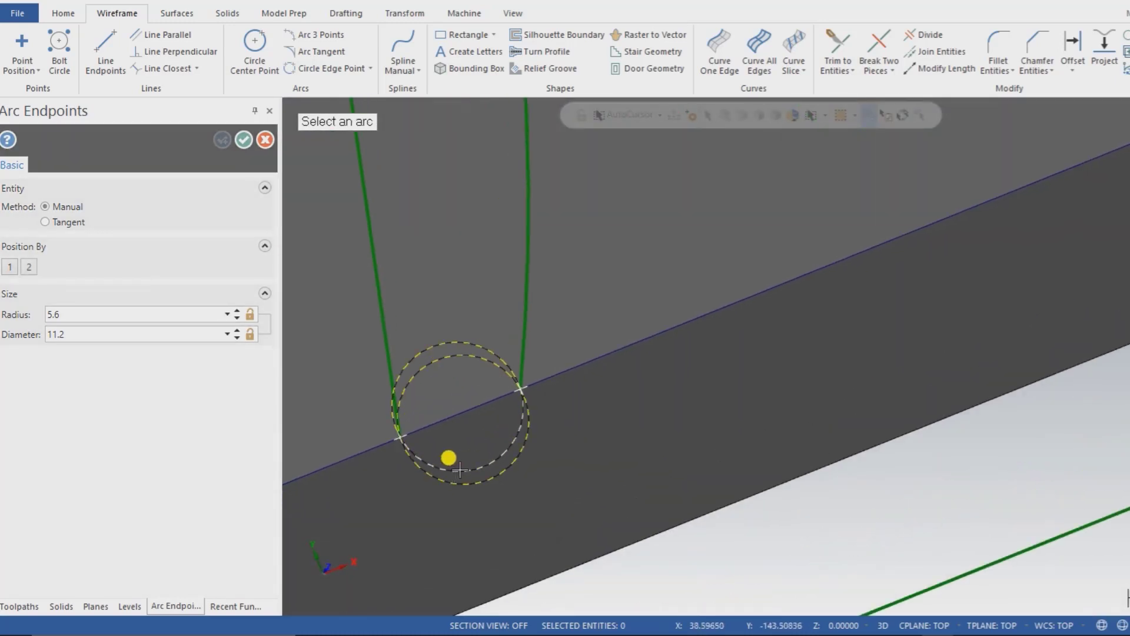
left_click(469, 469)
middle_click_drag(416, 446, 431, 424)
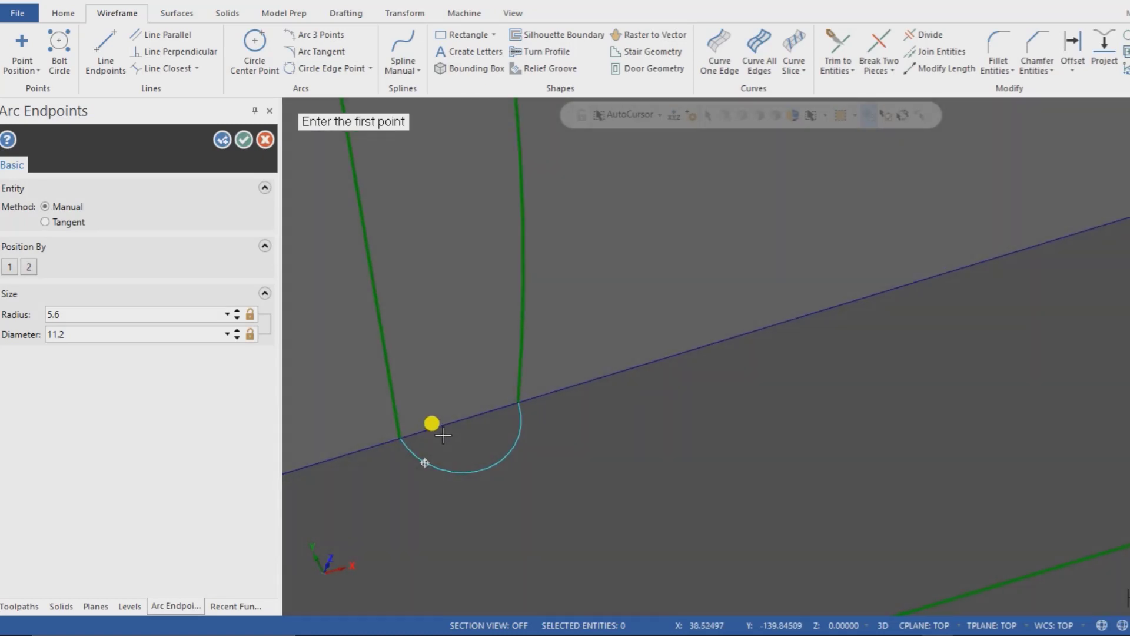
left_click(243, 147)
Select the handle-end arc for a dynamic transform and set the gnomon origin at the arc's left endpoint.
middle_click_drag(436, 312, 419, 290)
right_click(421, 294)
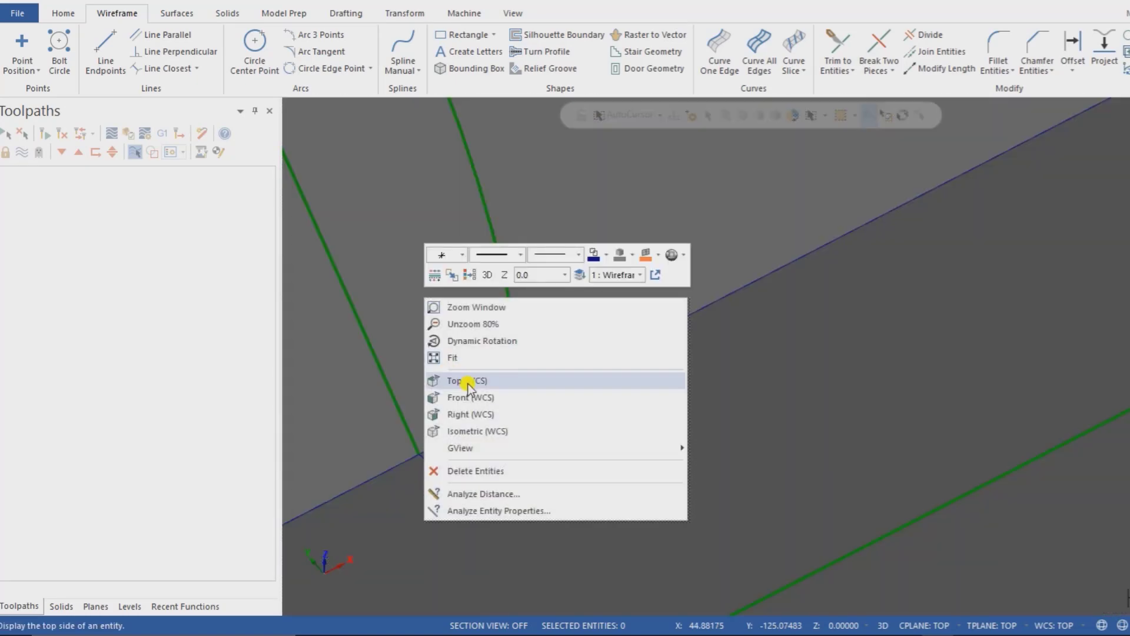
left_click(466, 381)
scroll(506, 459, "up", 6)
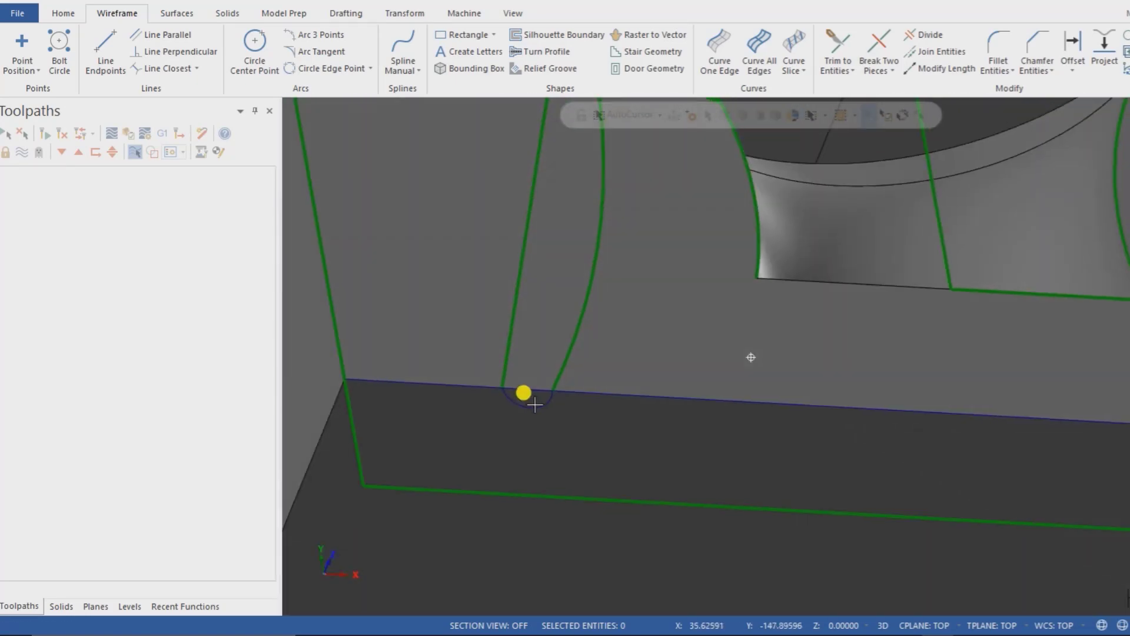
middle_click_drag(535, 405, 558, 461)
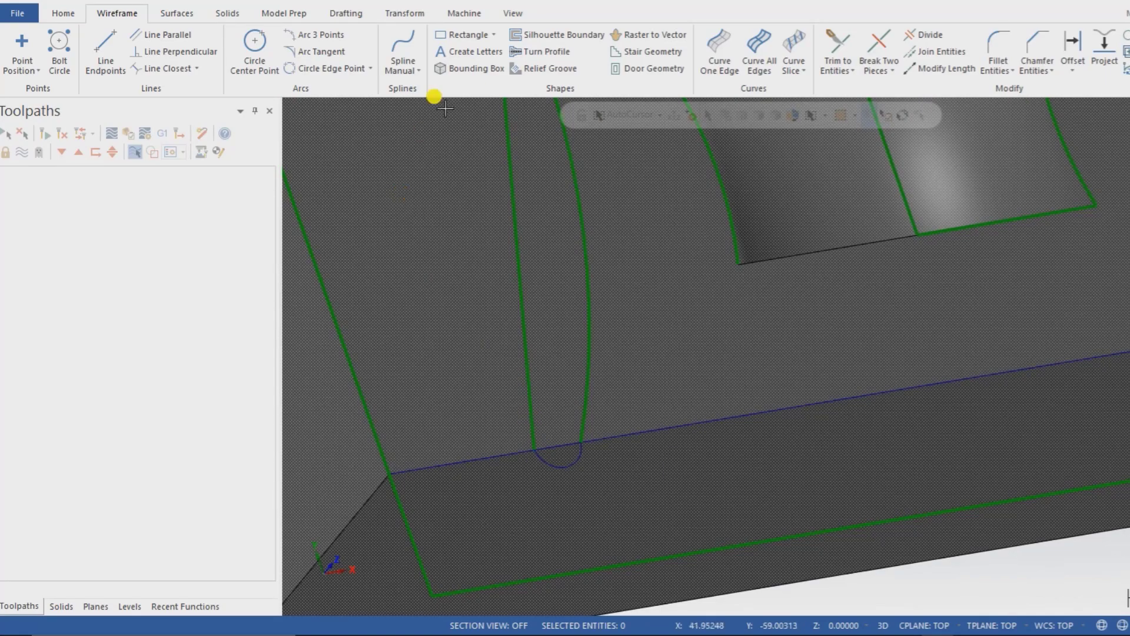
left_click(405, 14)
left_click(22, 44)
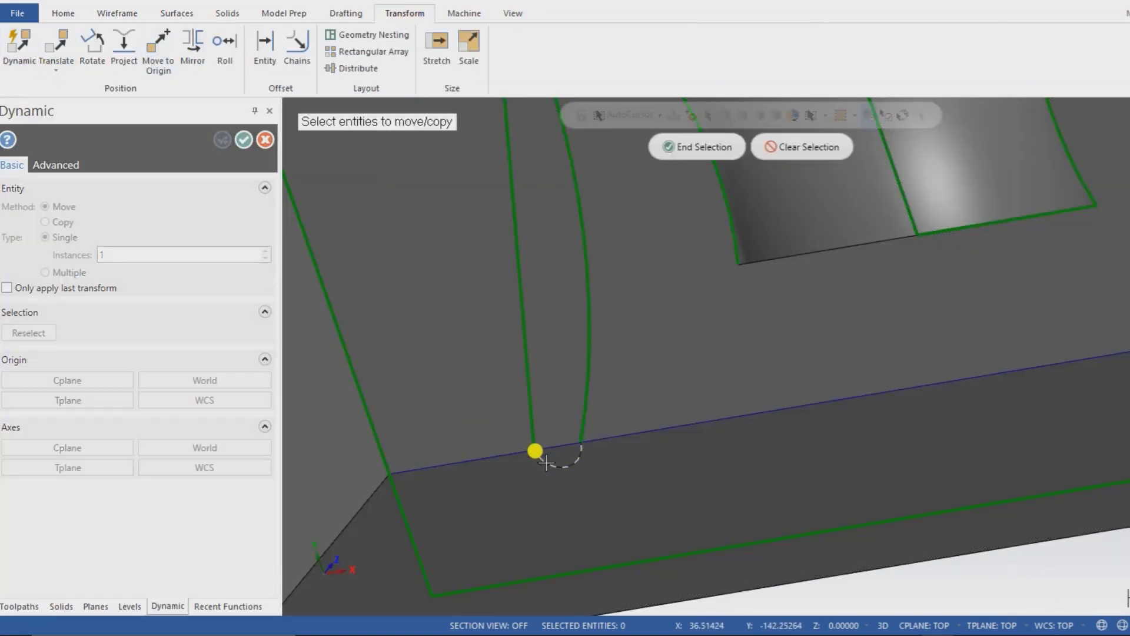
left_click(536, 452)
left_click(688, 149)
scroll(530, 471, "up", 5)
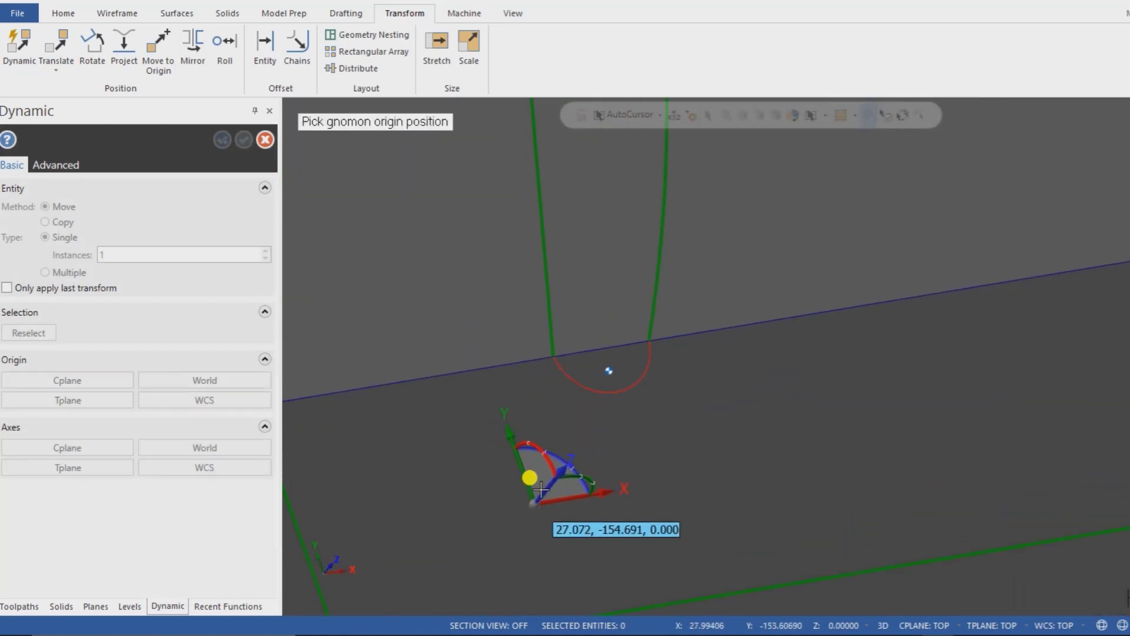
left_click(558, 360)
Rotate the arc about the gnomon's X axis so it hangs down in the plane of the block's front face.
left_click(560, 307)
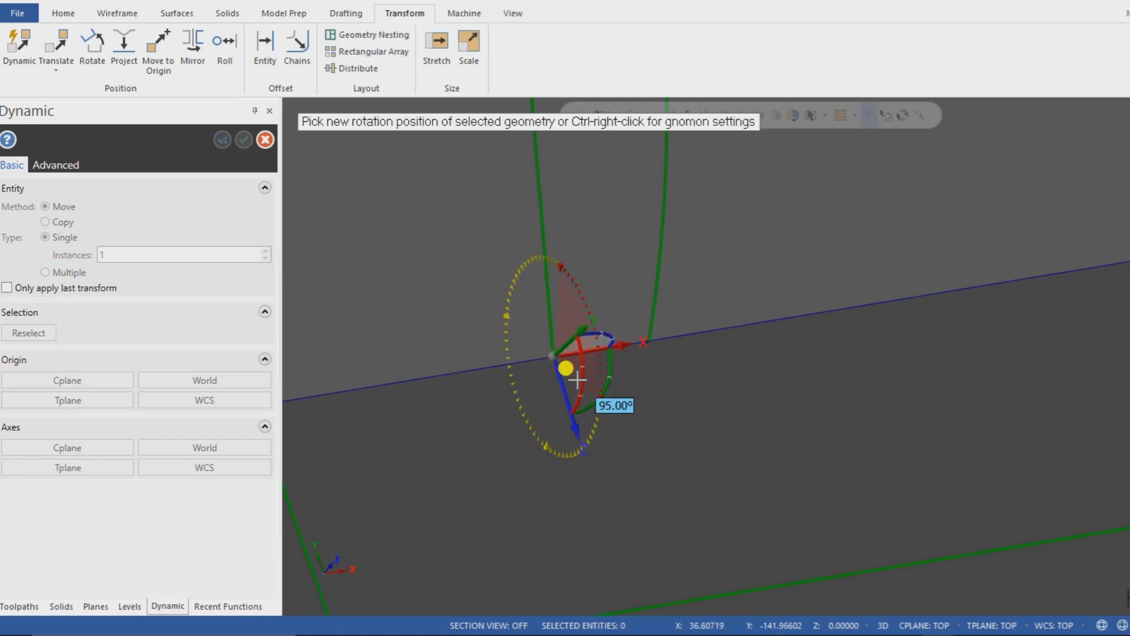
left_click(576, 377)
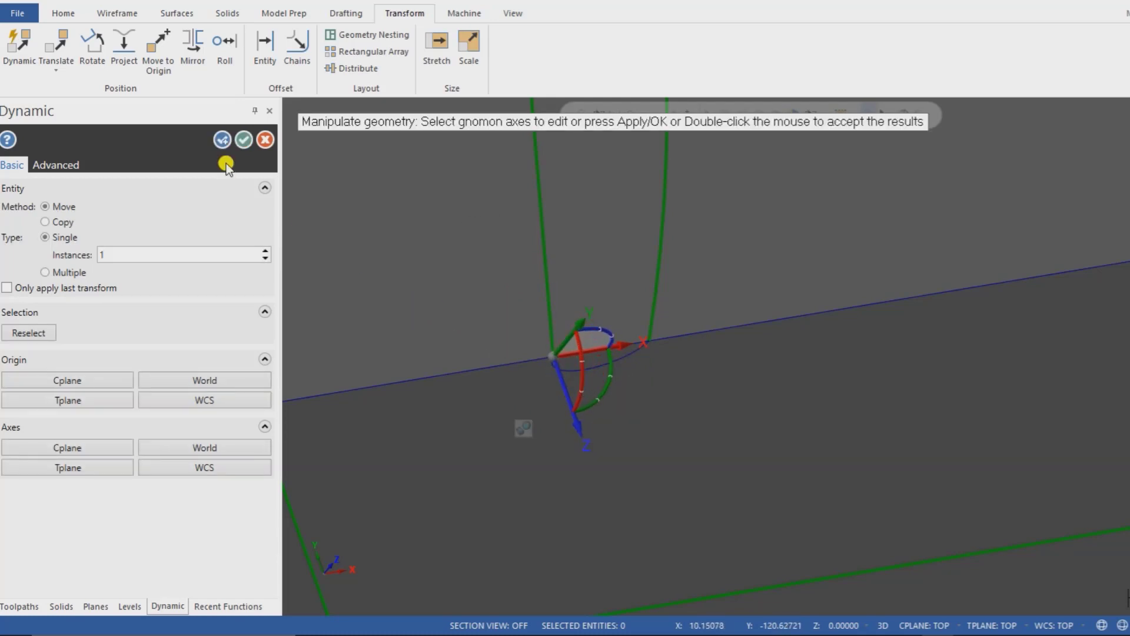
left_click(246, 141)
Examine the rotated arc's orientation in the top and front views.
right_click(359, 178)
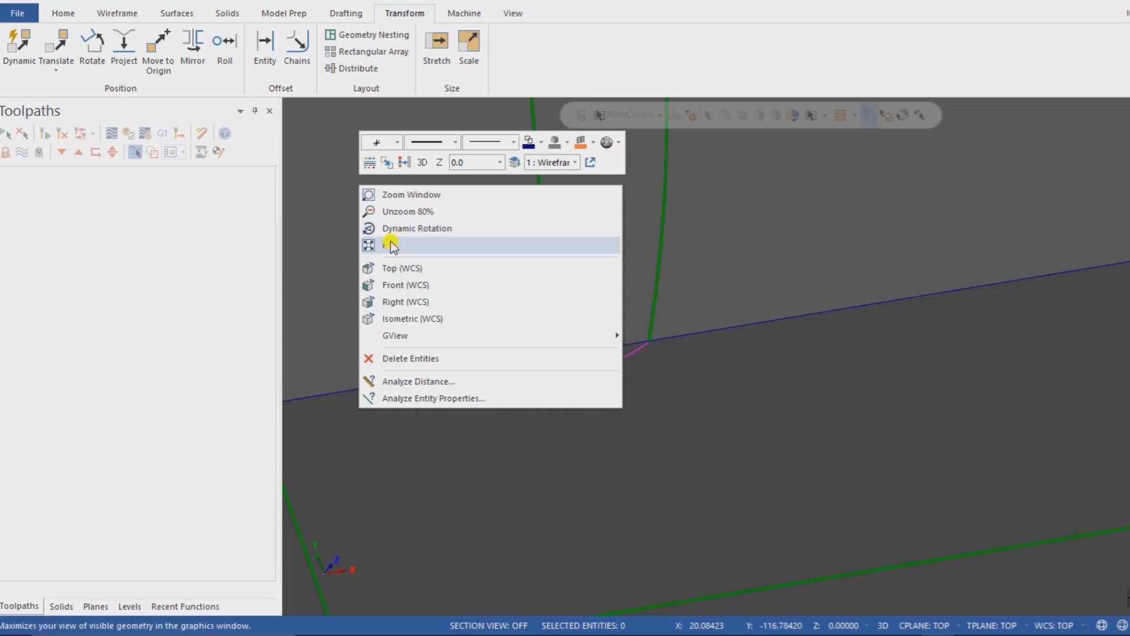
key("Escape")
right_click(384, 222)
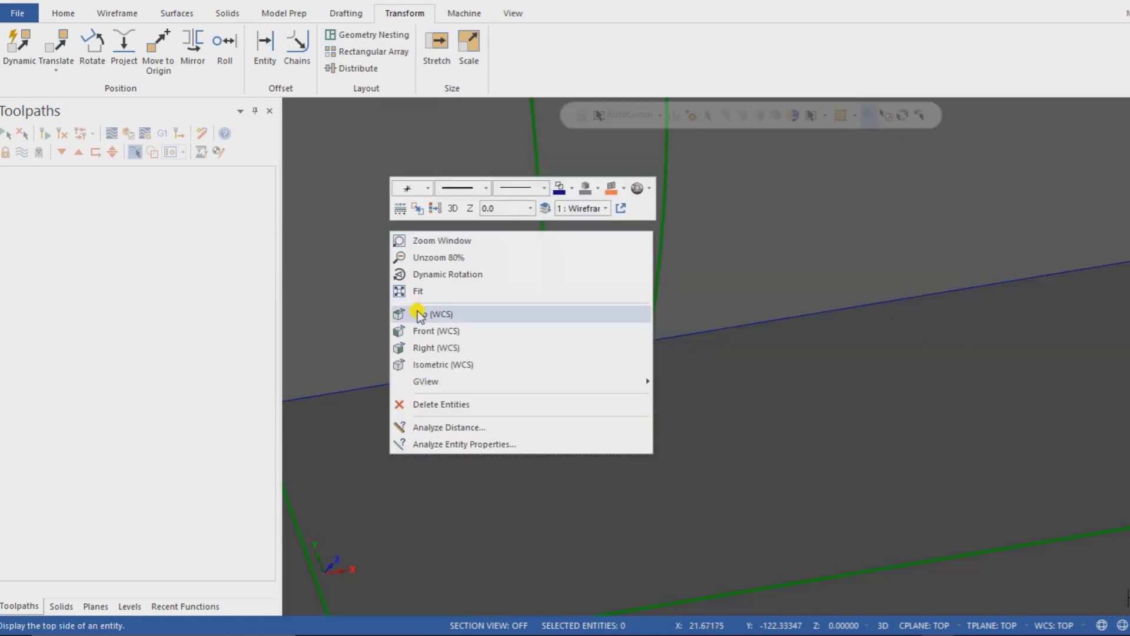
left_click(416, 312)
right_click(420, 307)
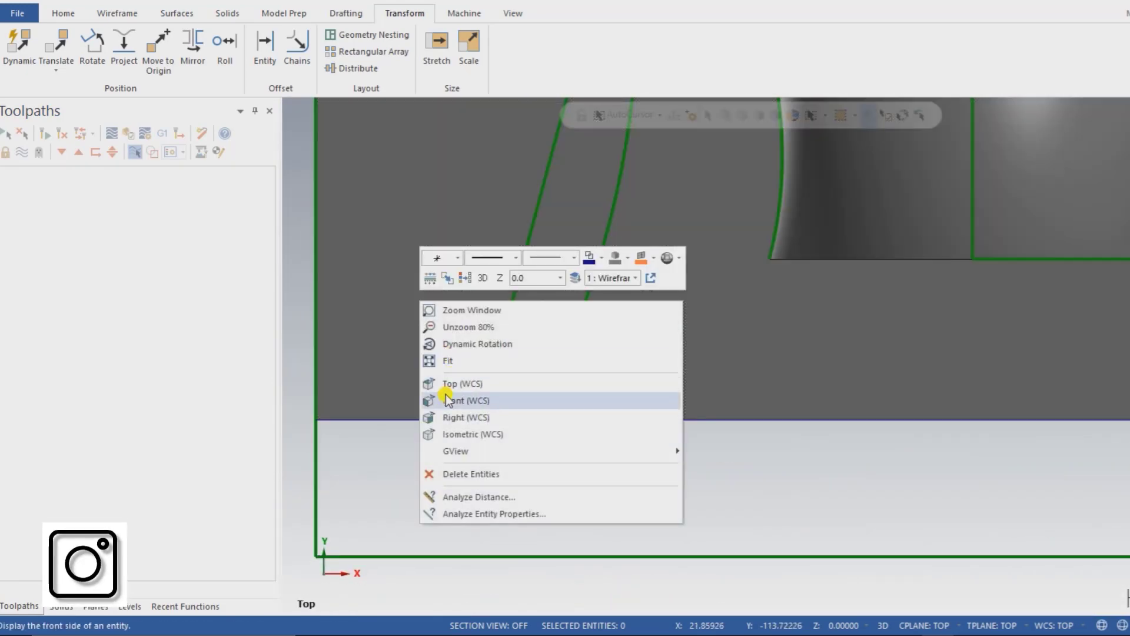
left_click(444, 397)
scroll(430, 174, "up", 4)
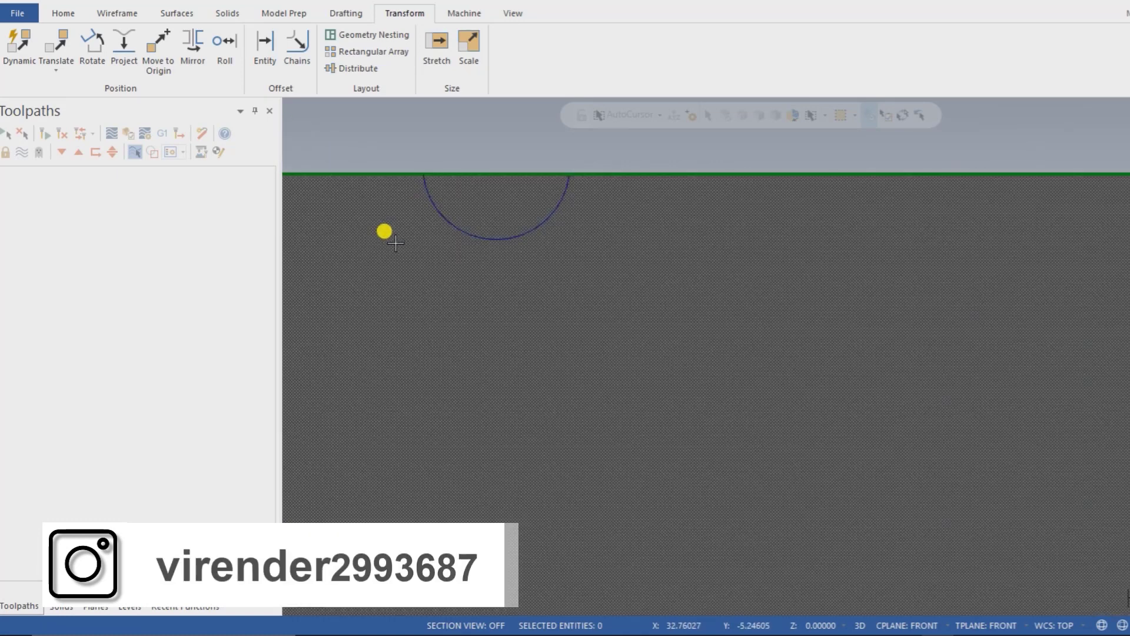
right_click(392, 244)
left_click(412, 329)
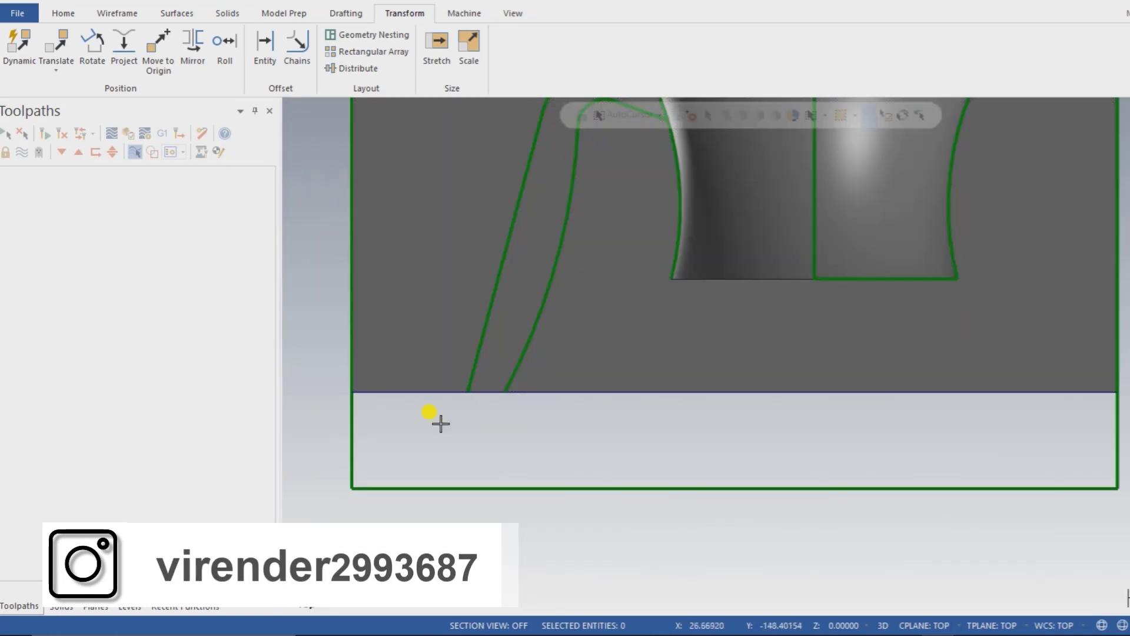
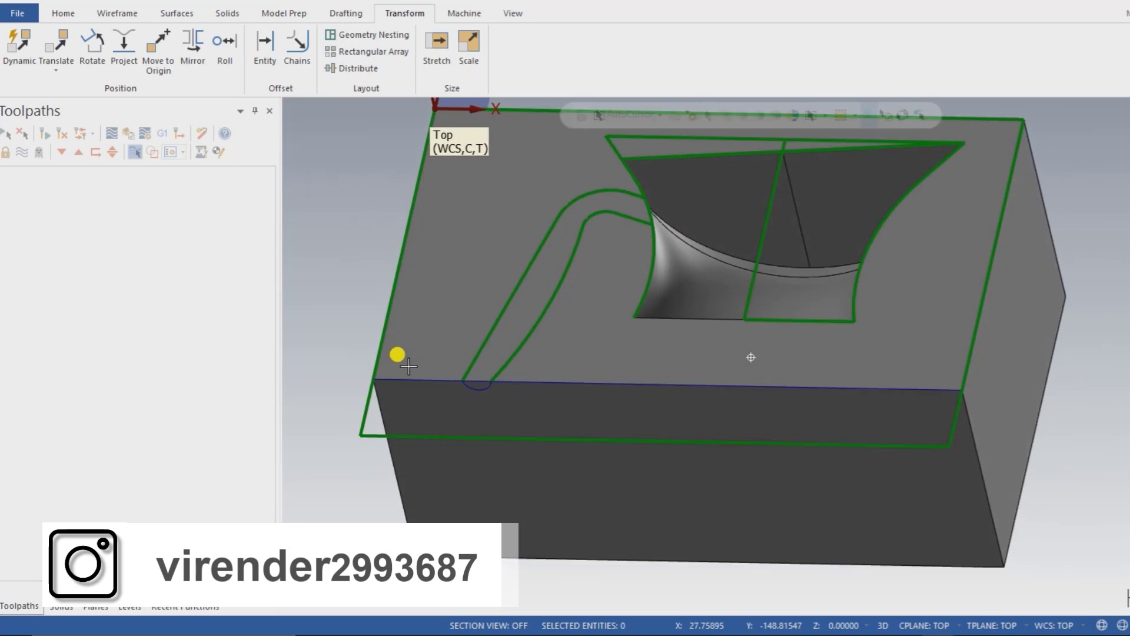
Select the handle curves together with the end arc and isolate them, hiding the block and all other geometry.
scroll(412, 386, "down", 2)
left_click(526, 298, "shift")
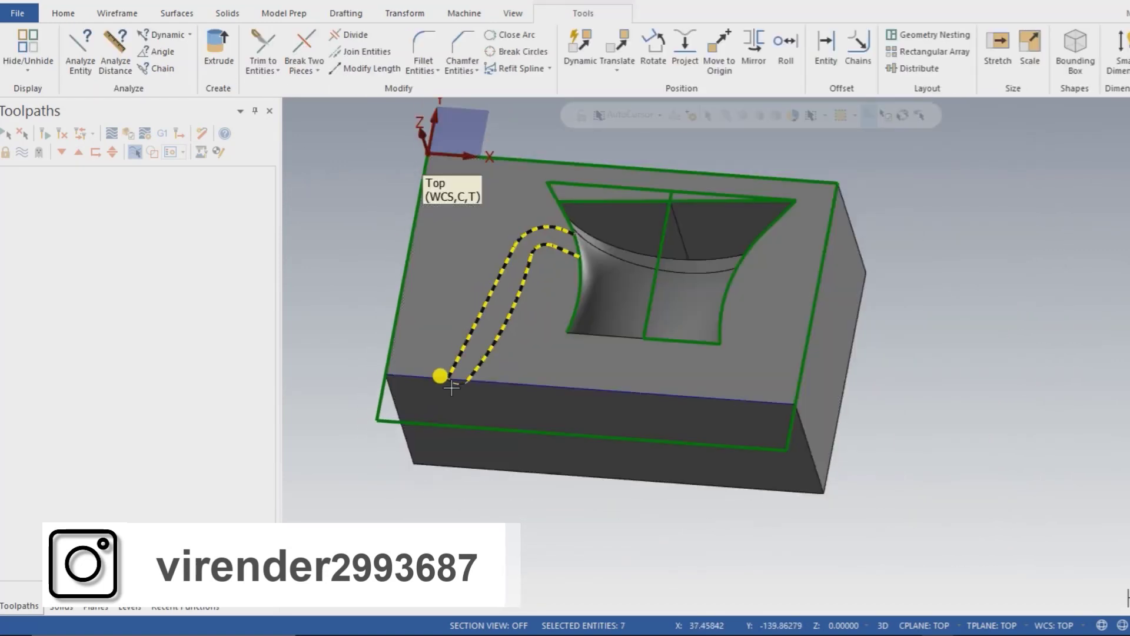
scroll(442, 377, "up", 5)
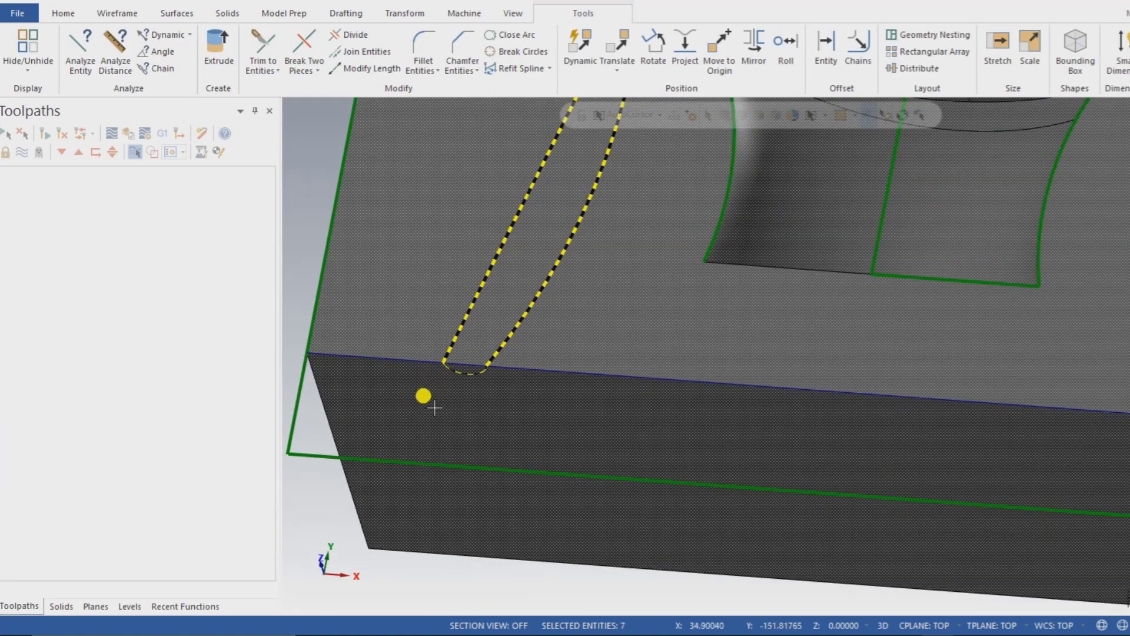
key("alt+e")
scroll(440, 389, "down", 2)
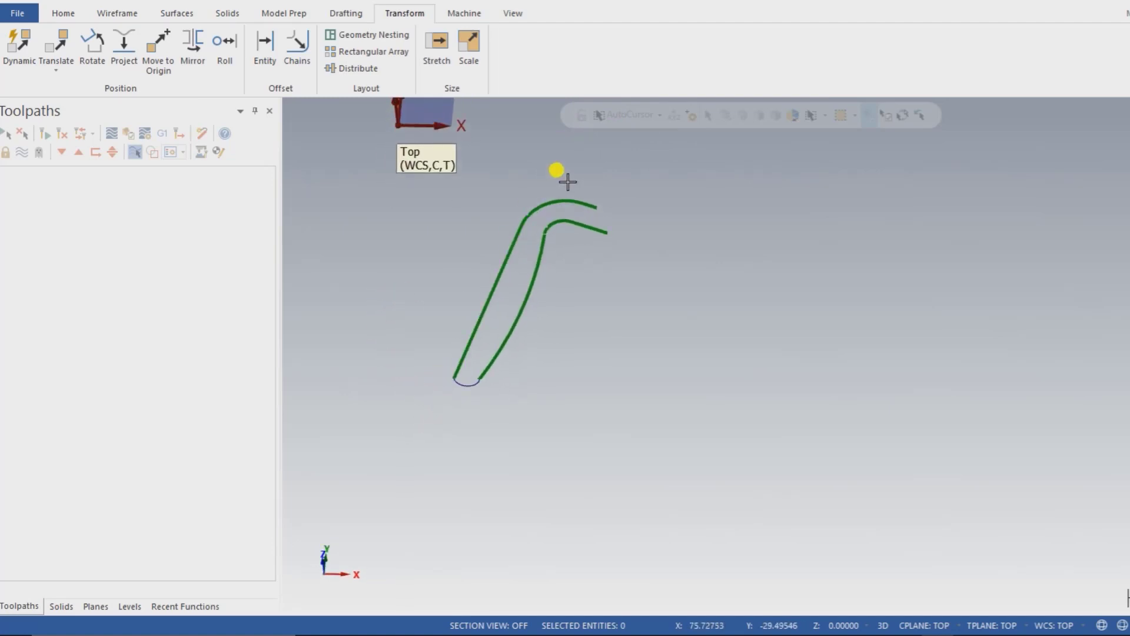
Start a swept surface with the Two rails method and choose only the handle-end arc as the across contour.
left_click(168, 12)
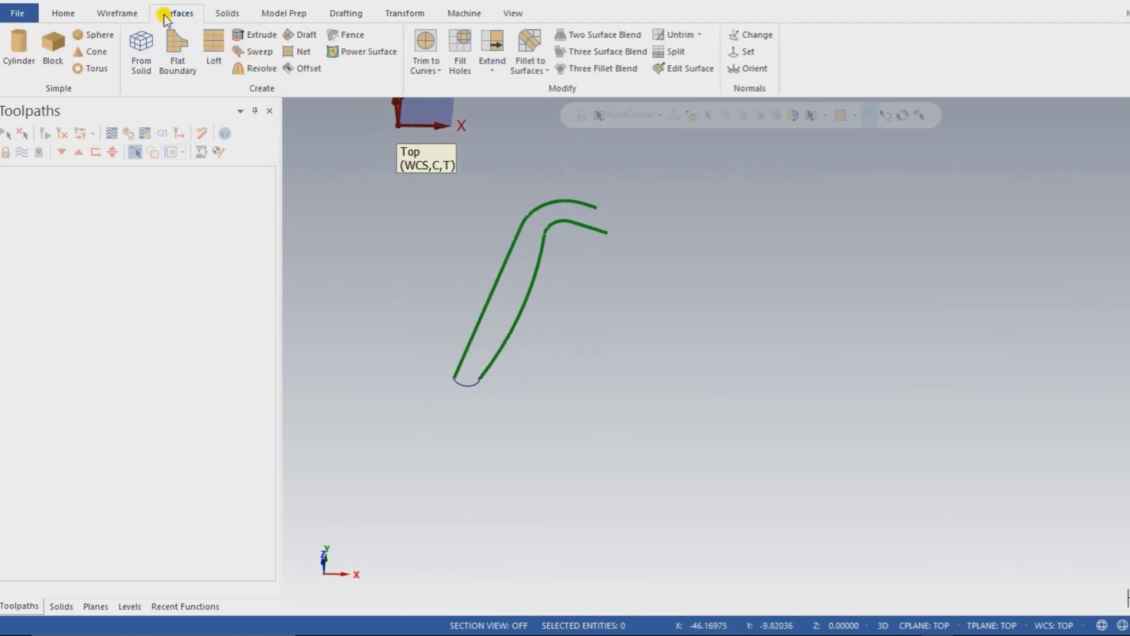
left_click(250, 52)
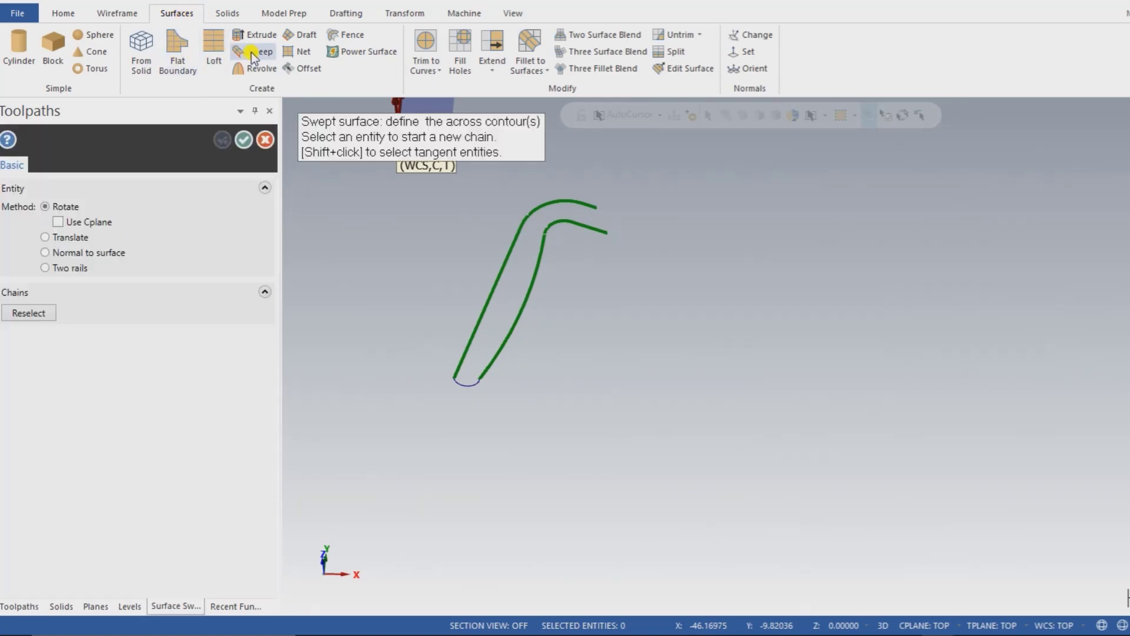
left_click(65, 269)
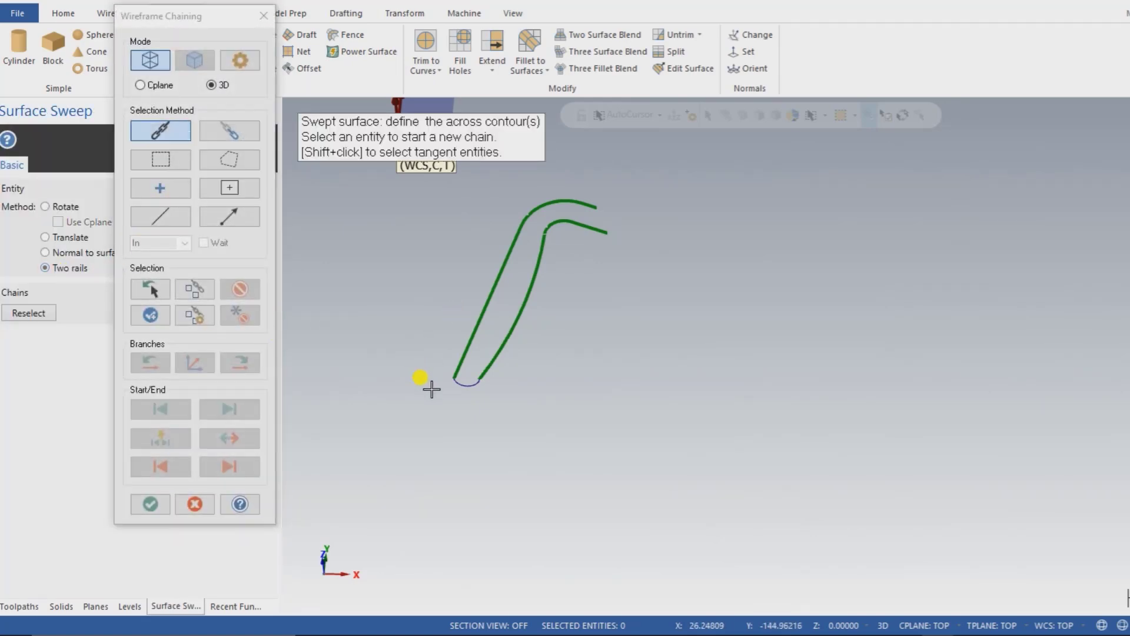
left_click(457, 393)
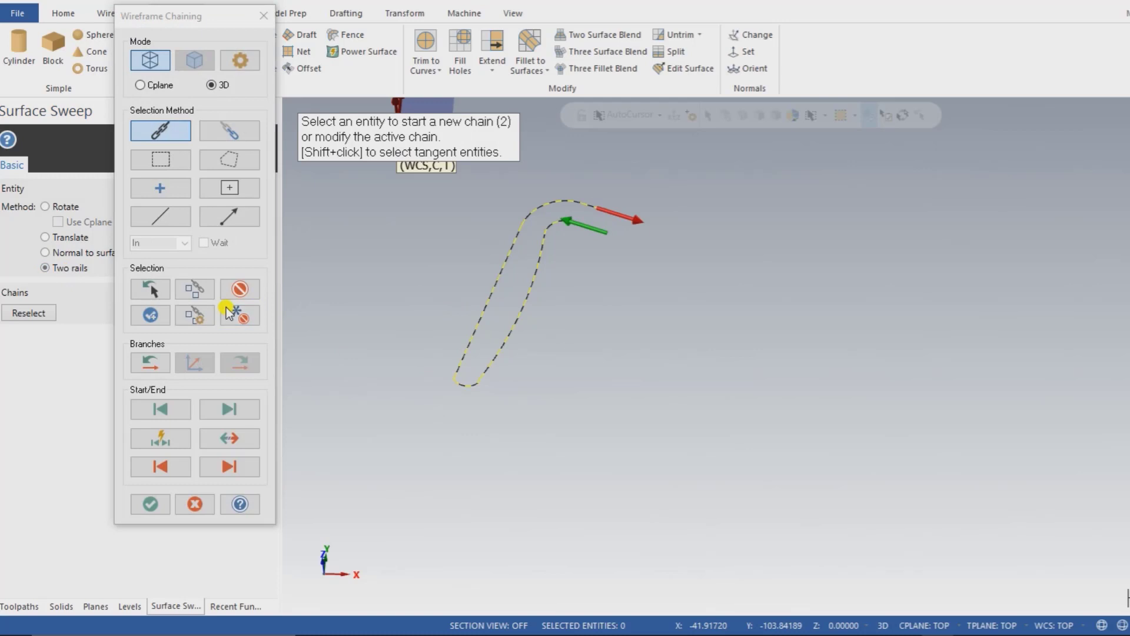
left_click(237, 290)
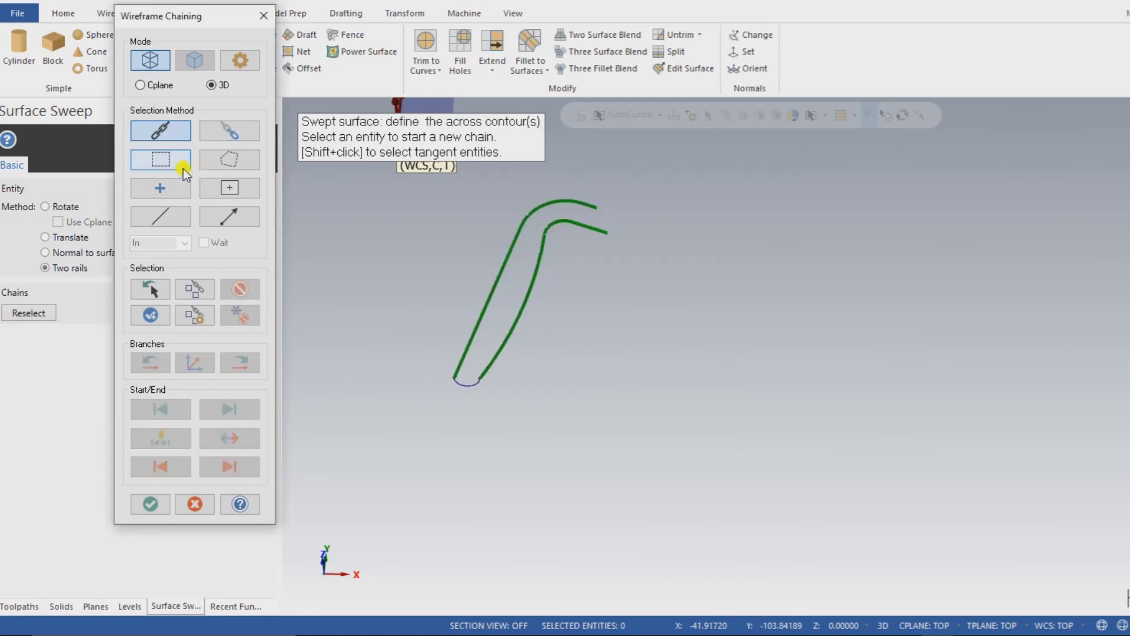
left_click(167, 216)
left_click(459, 393)
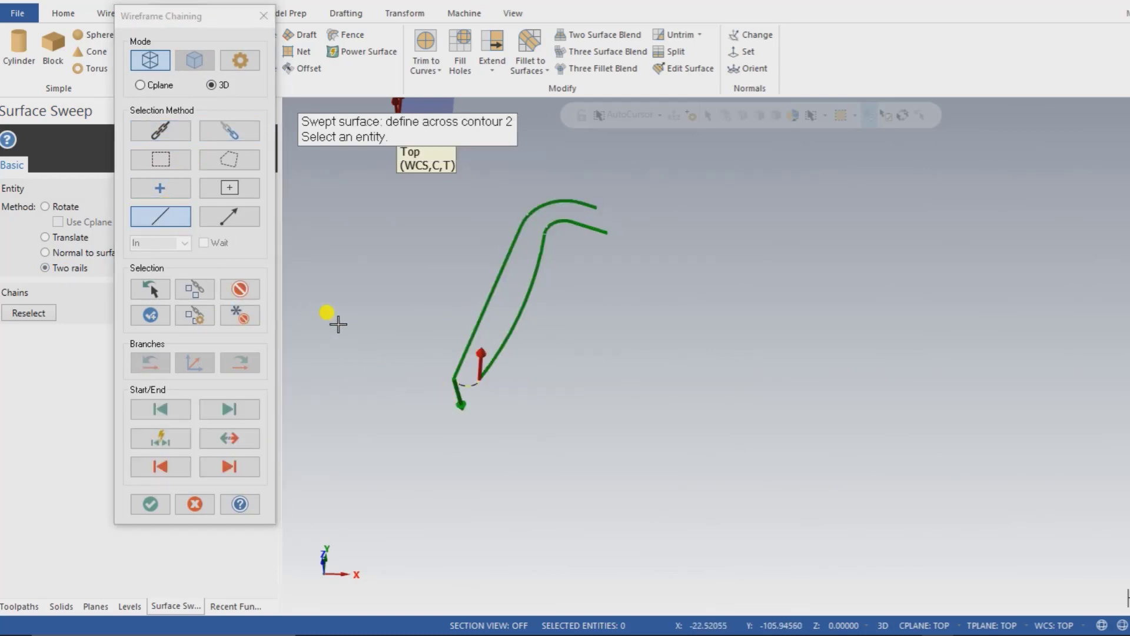
left_click(150, 504)
Define the outer and inner handle curves as partial-chain rails and create the swept surface.
left_click(229, 130)
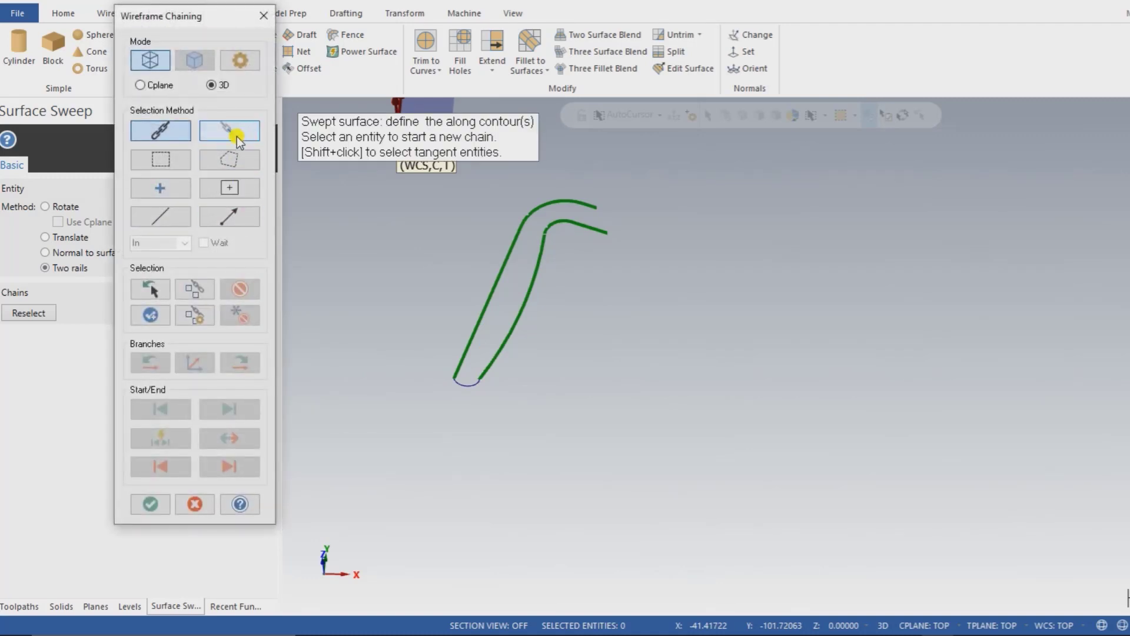
left_click(469, 372)
left_click(574, 199)
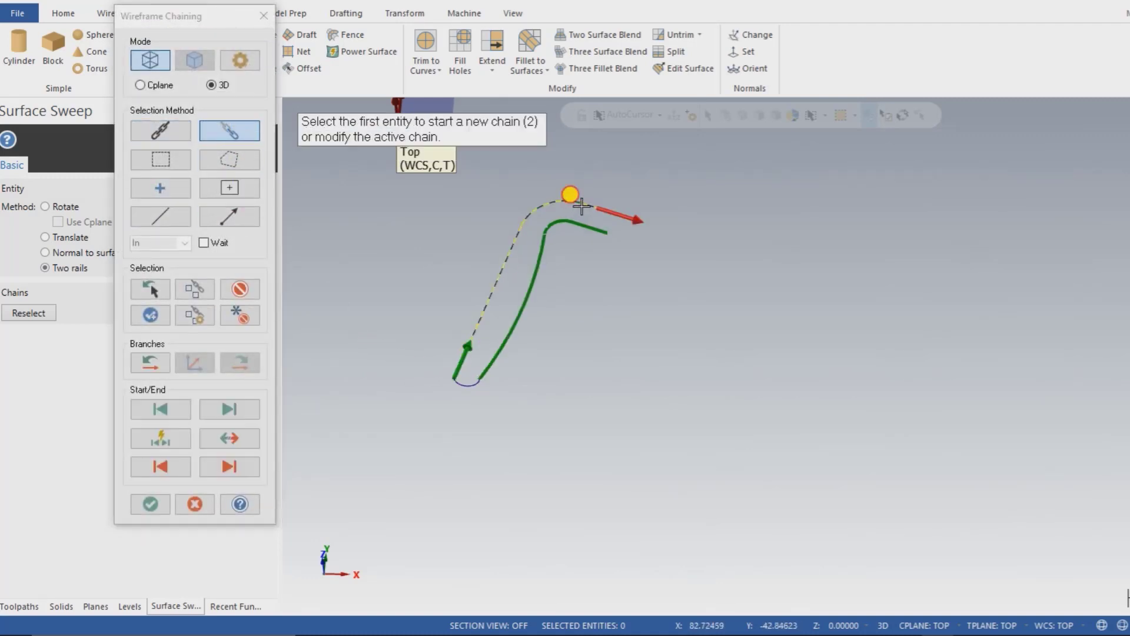
left_click(492, 366)
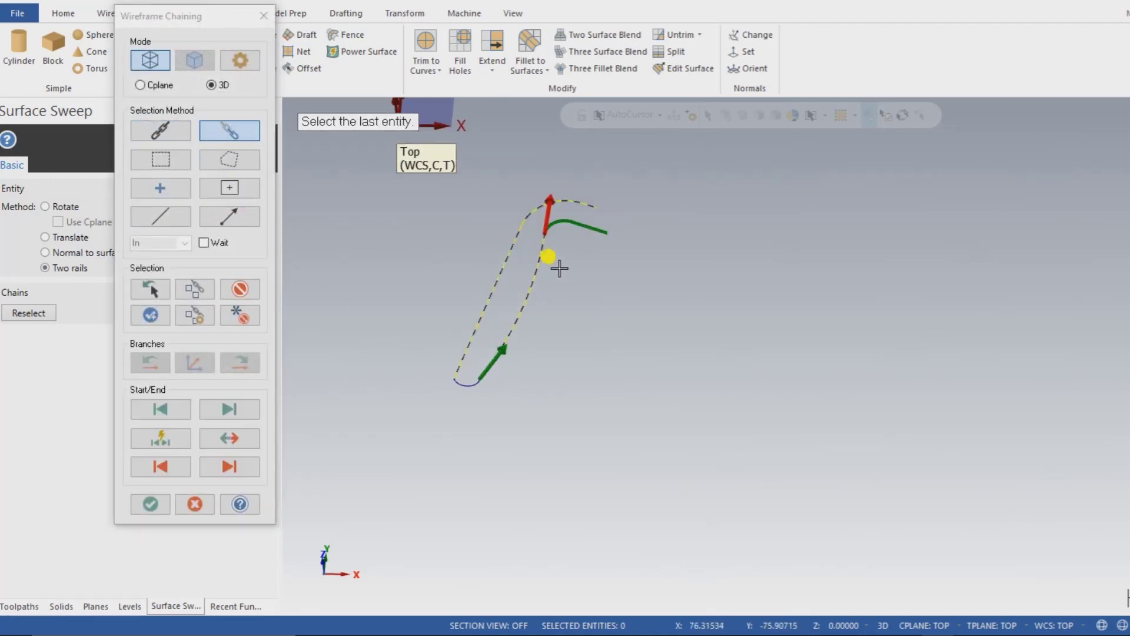
left_click(595, 236)
left_click(150, 504)
middle_click_drag(341, 449, 344, 406)
left_click(244, 141)
Extend the swept handle surface by 2 mm at both its lower end and its cup-side end, using the non-linear style.
mouse_move(465, 269)
middle_mouse_down()
mouse_move(478, 305)
mouse_move(442, 274)
mouse_move(424, 328)
mouse_move(731, 184)
mouse_move(513, 274)
middle_mouse_up()
scroll(479, 305, "up", 6)
scroll(471, 310, "down", 1)
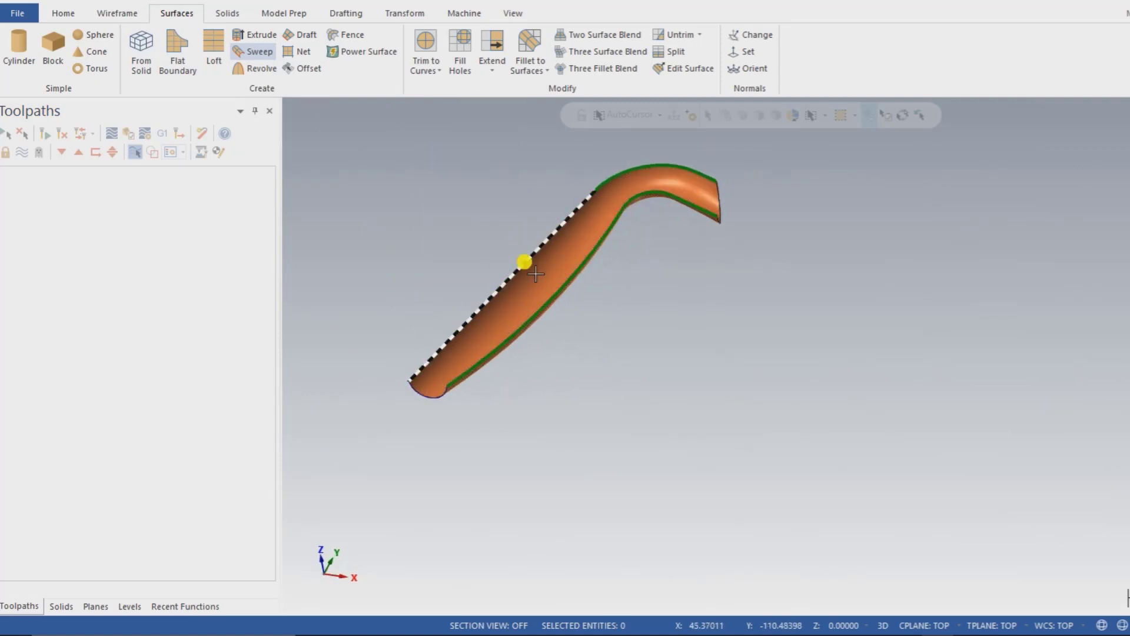
middle_click_drag(474, 229, 400, 292)
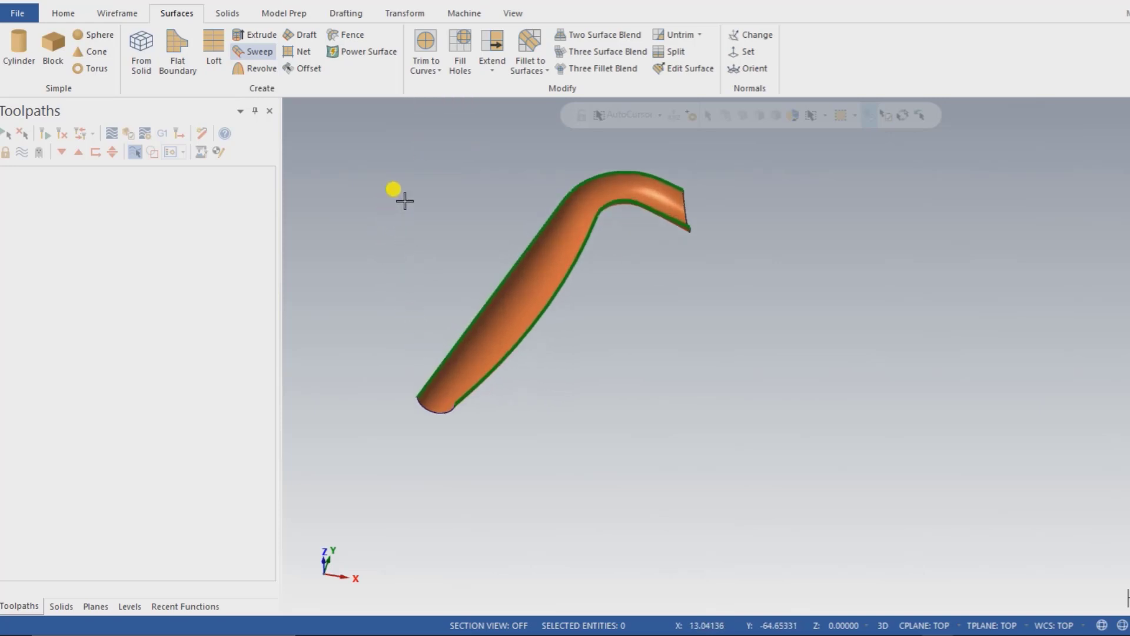
left_click(495, 56)
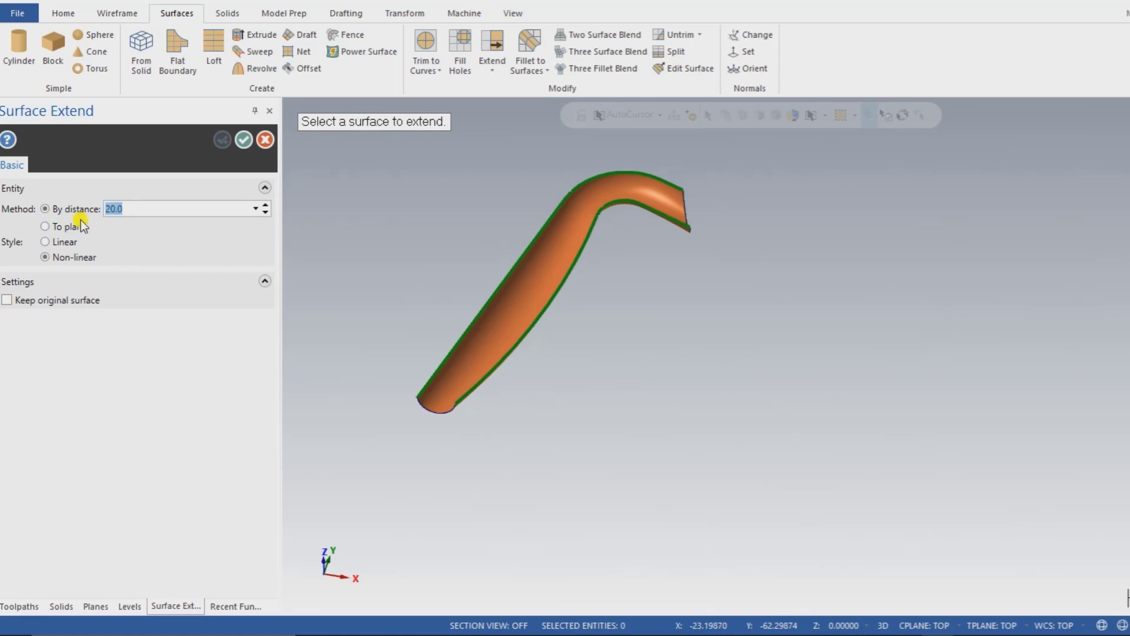
left_click(443, 394)
left_click(402, 436)
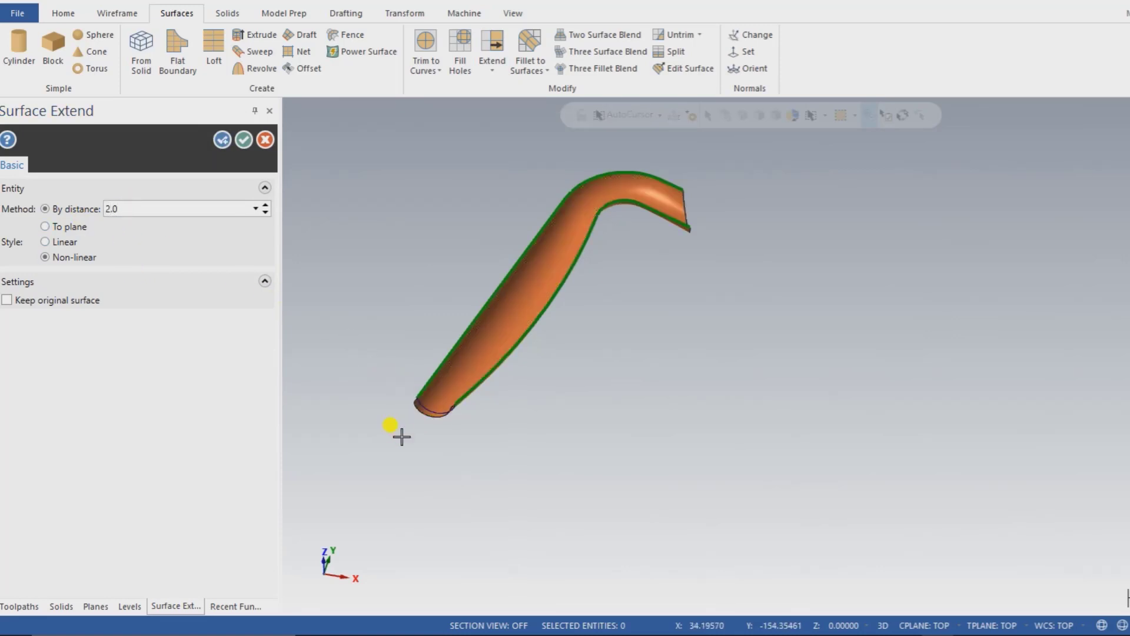
left_click(678, 195)
left_click(686, 191)
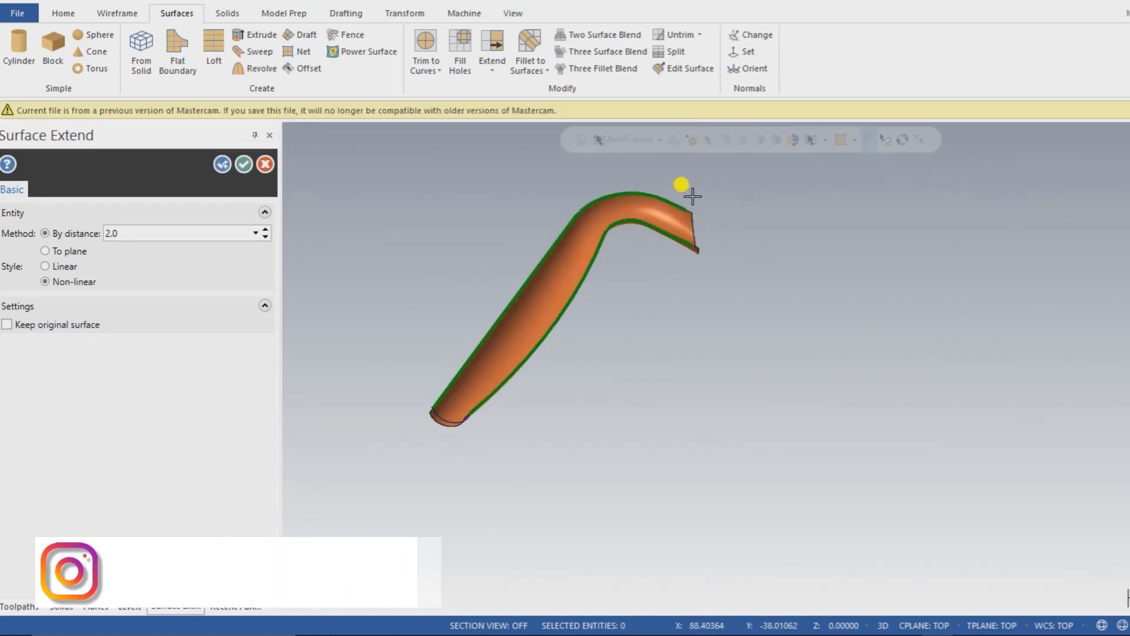
left_click(237, 165)
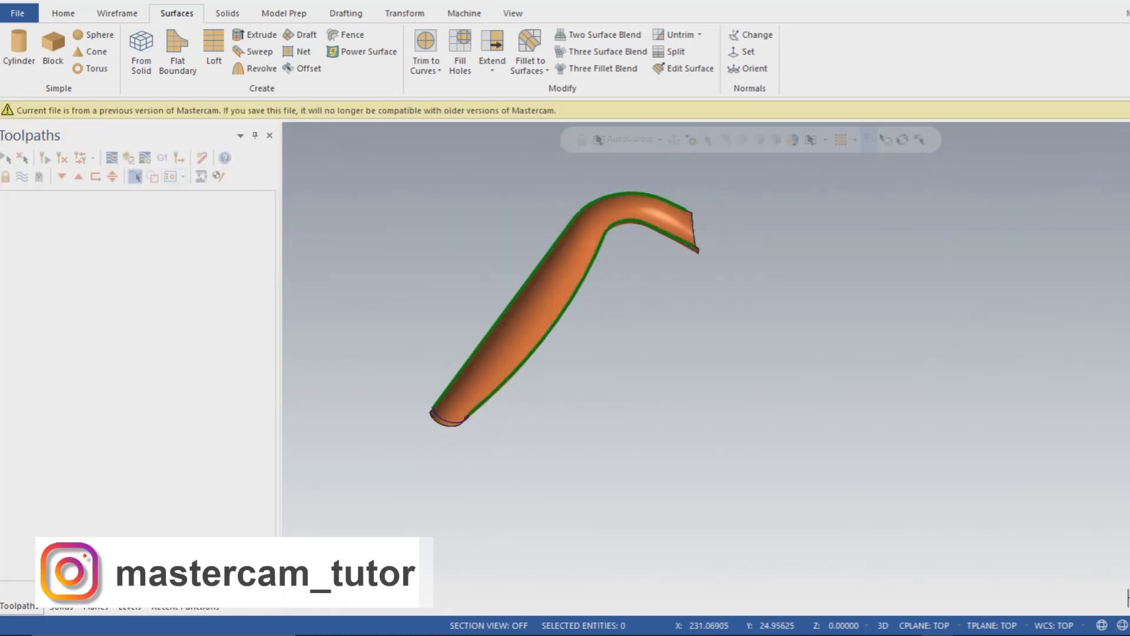
Dismiss the file version notice and bring the hidden block and remaining wireframe back around the handle surface.
left_click(1128, 110)
middle_click_drag(369, 341, 519, 417)
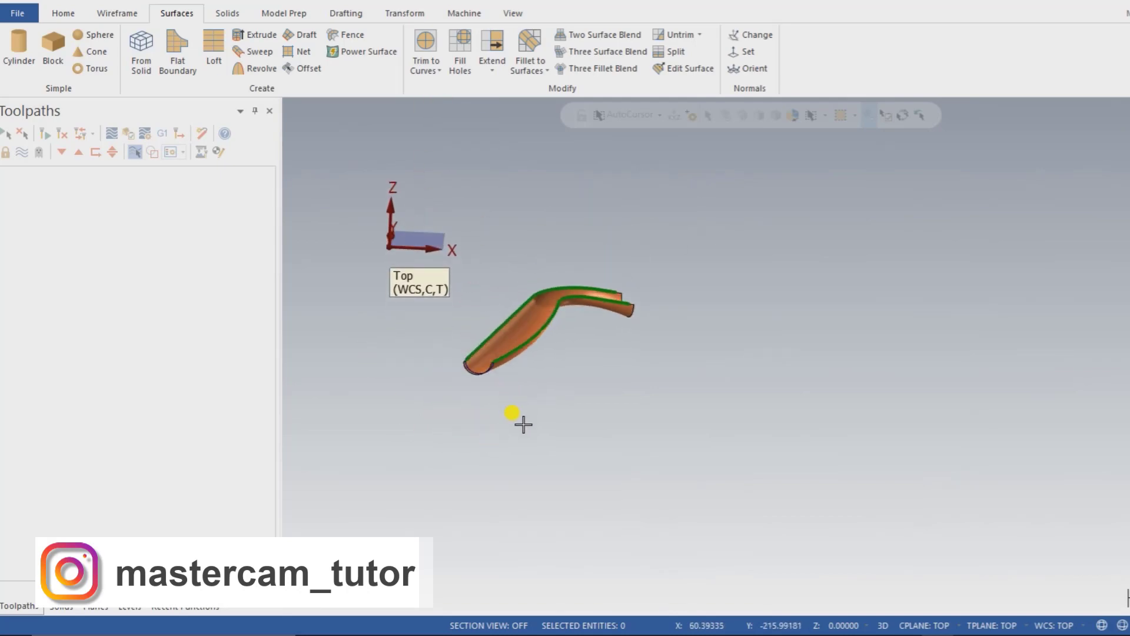
scroll(523, 424, "up", 10)
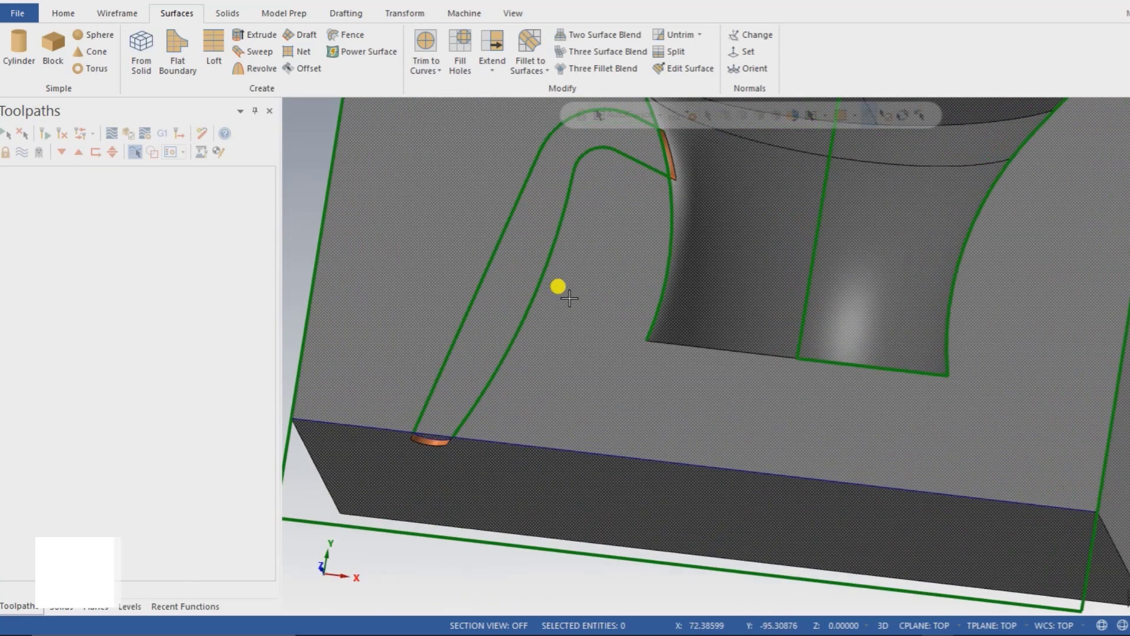
scroll(569, 299, "down", 5)
scroll(575, 302, "up", 4)
scroll(492, 365, "down", 3)
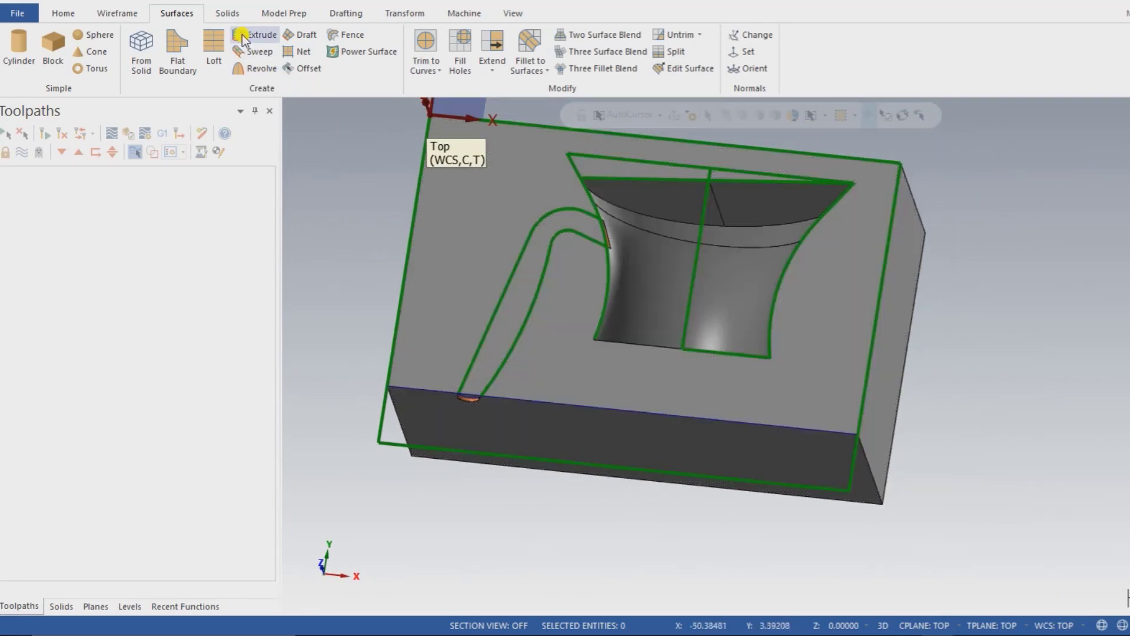
Trim the block solid to the extended handle surface to cut the handle groove.
left_click(229, 14)
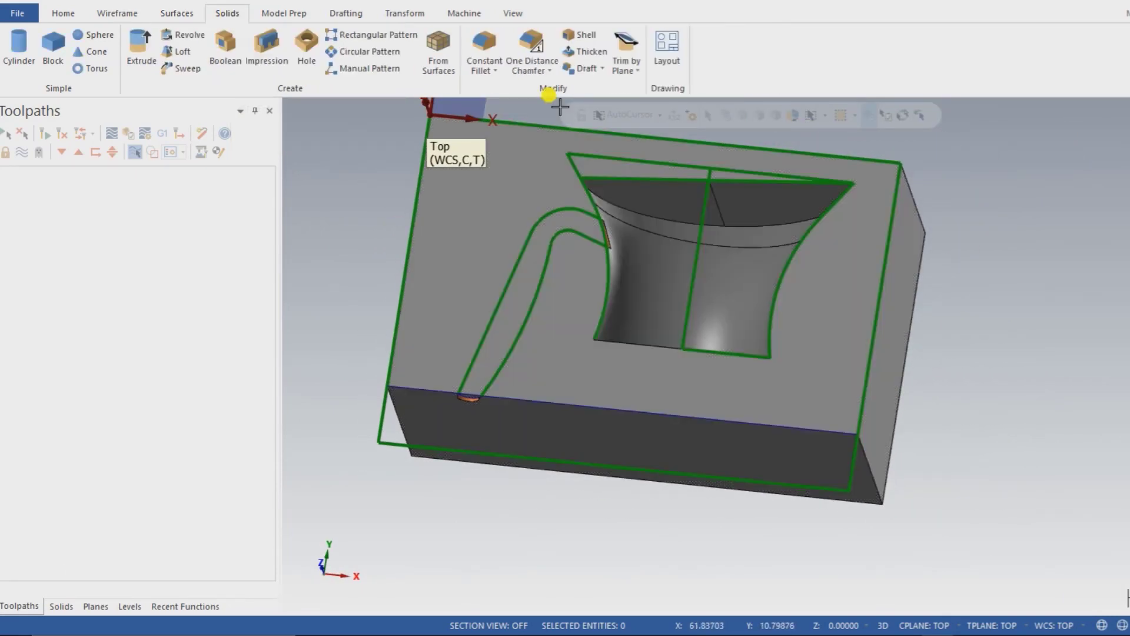
left_click(637, 71)
left_click(642, 105)
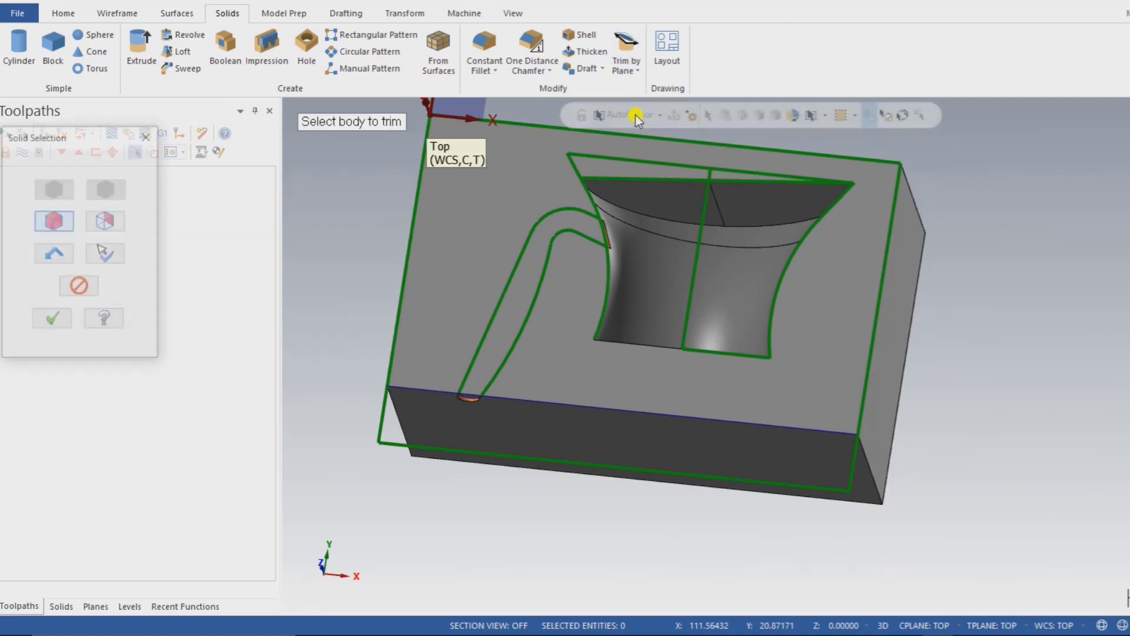
left_click(456, 302)
scroll(466, 398, "up", 5)
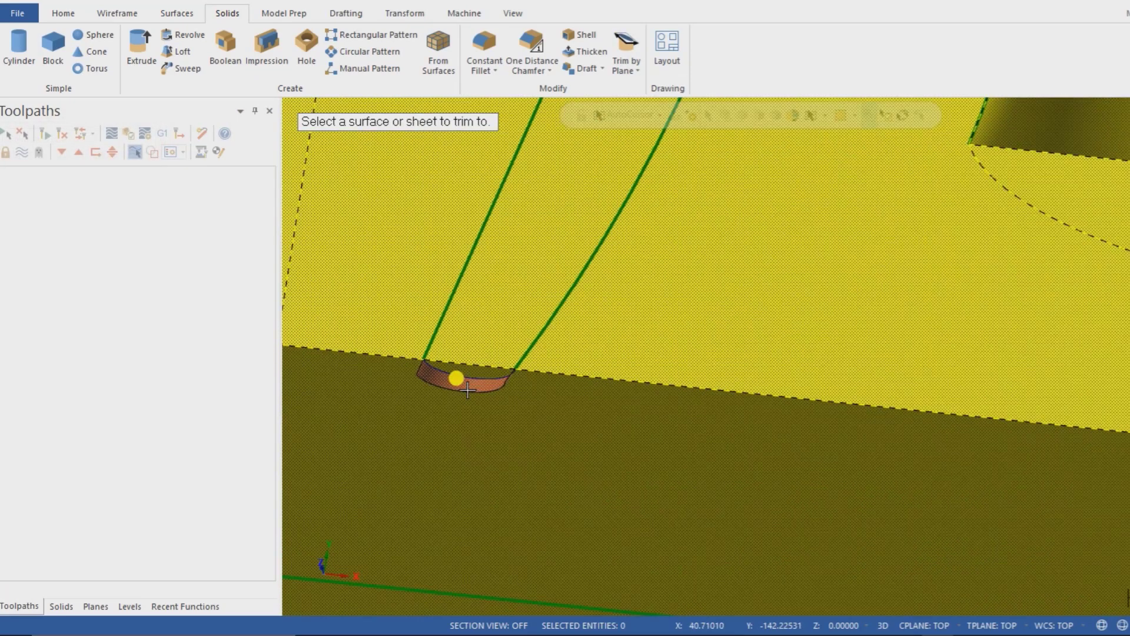
left_click(468, 390)
scroll(459, 400, "down", 5)
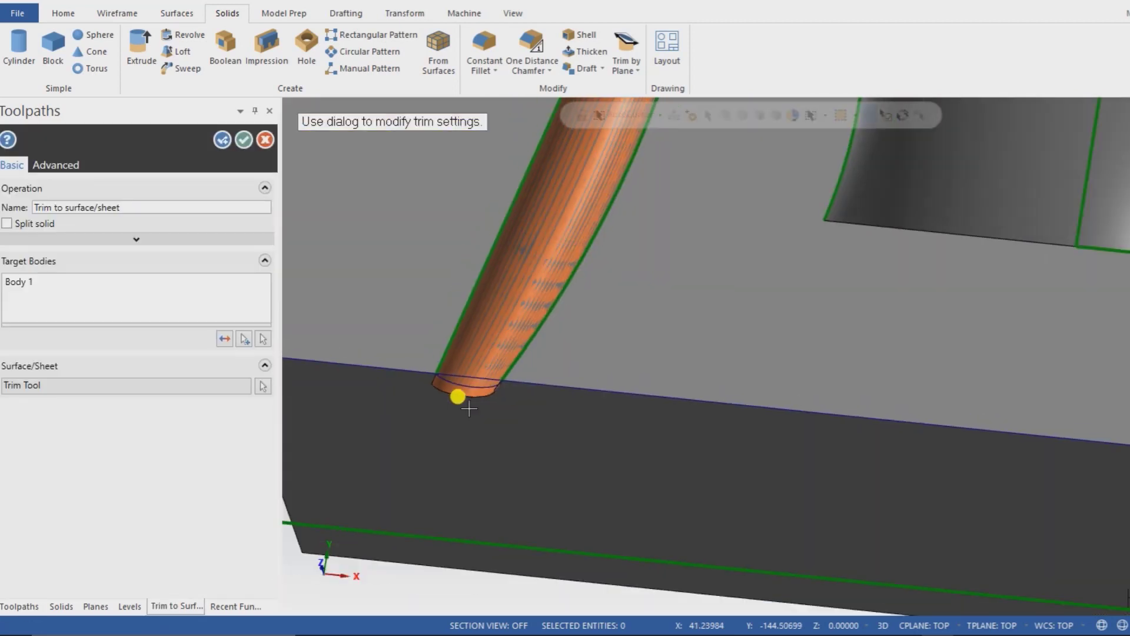
middle_click_drag(442, 433, 398, 411)
left_click(244, 140)
middle_click_drag(540, 285, 581, 337)
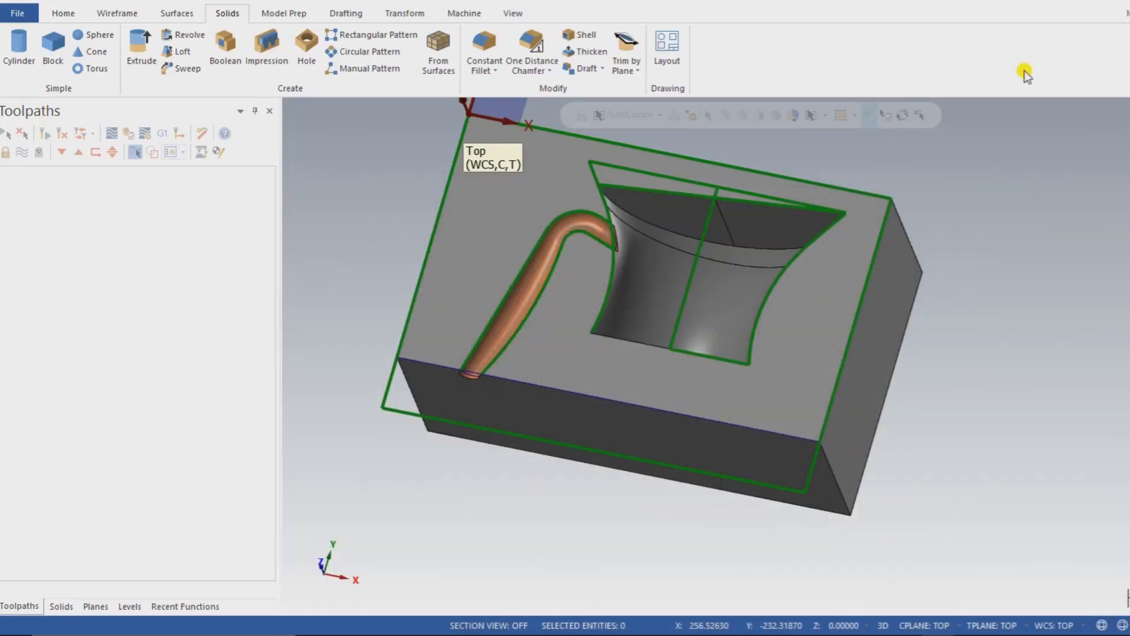
scroll(654, 332, "down", 2)
middle_click_drag(654, 333, 656, 457)
scroll(712, 365, "up", 4)
scroll(680, 346, "down", 2)
middle_click_drag(606, 383, 612, 184)
left_click(601, 69)
left_click(582, 87)
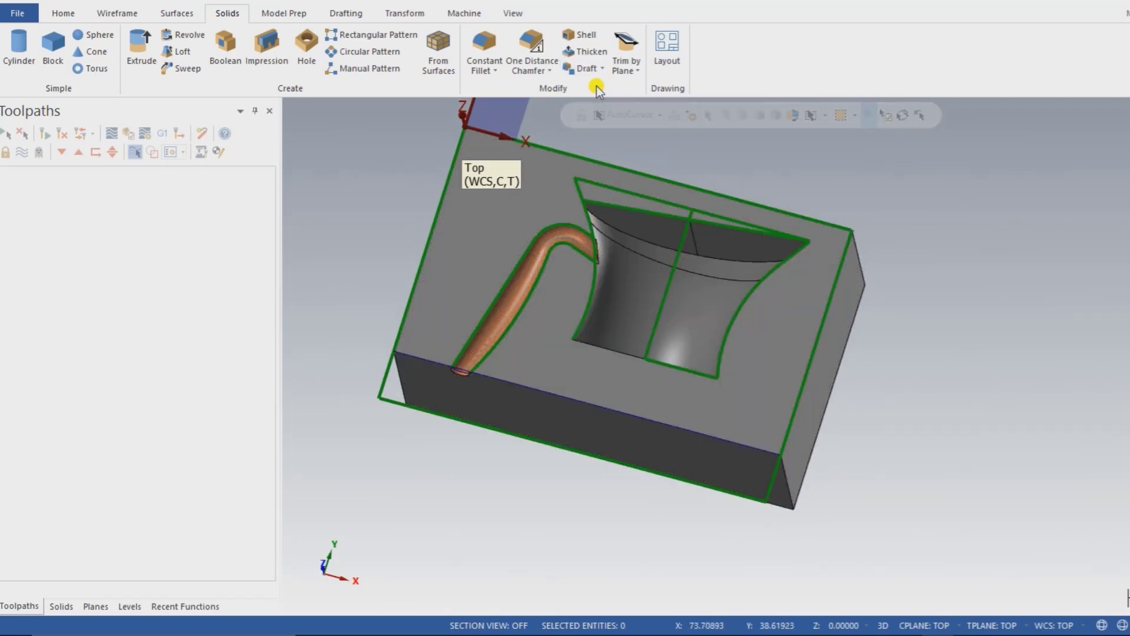
middle_click_drag(686, 262, 706, 242)
middle_click_drag(677, 294, 453, 328)
left_click(666, 405)
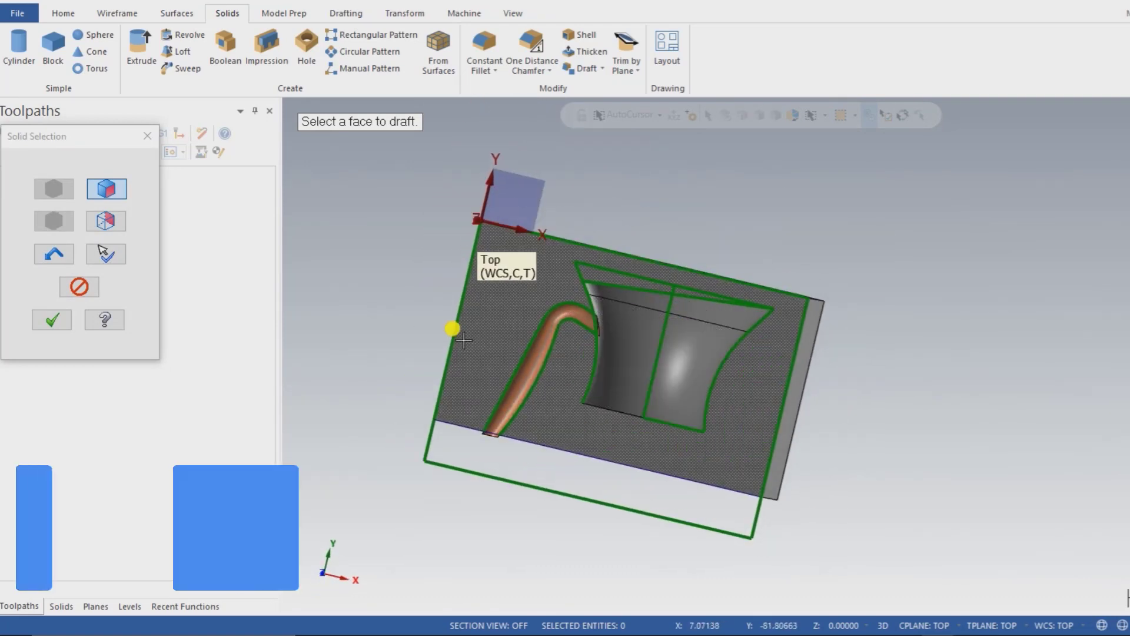
left_click(69, 320)
left_click(608, 420)
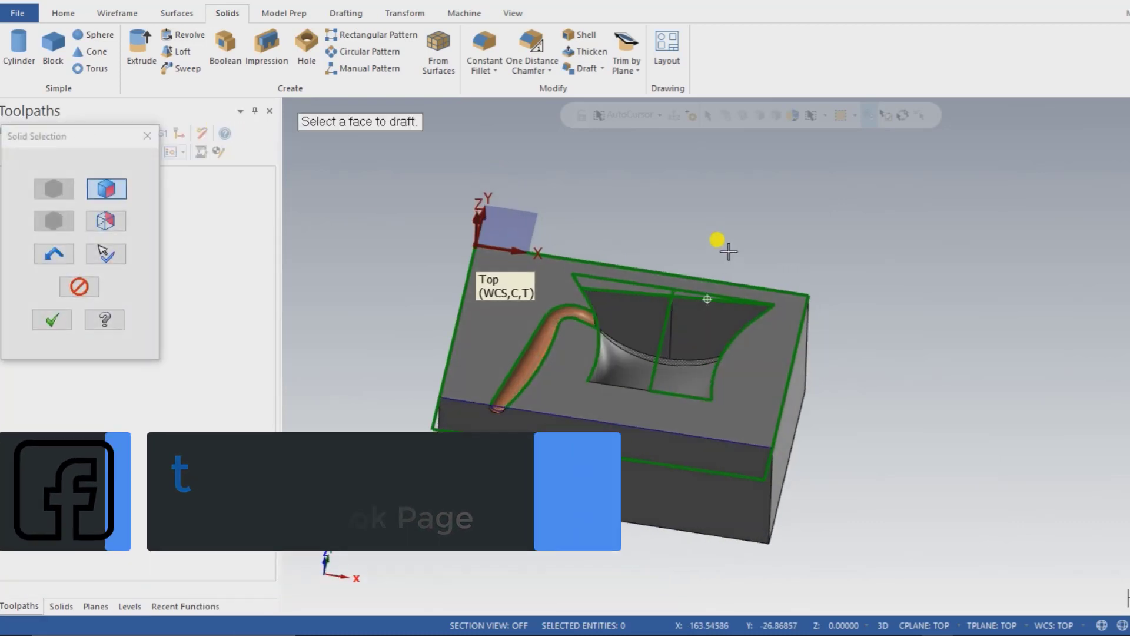
left_click(661, 325)
left_click(688, 317)
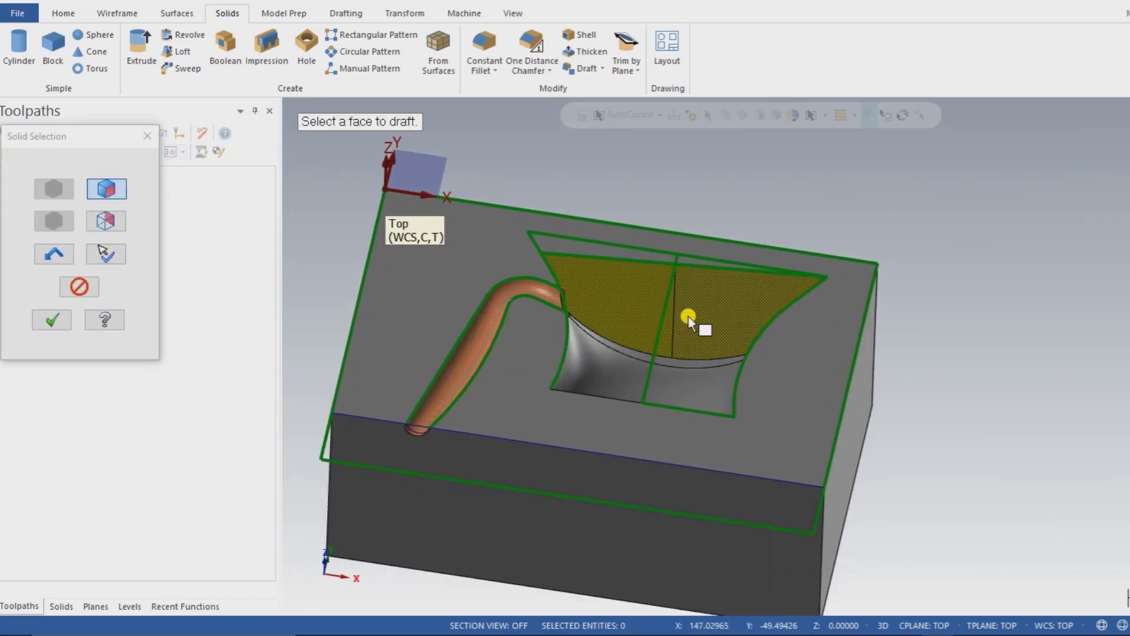
left_click(51, 322)
left_click(627, 233)
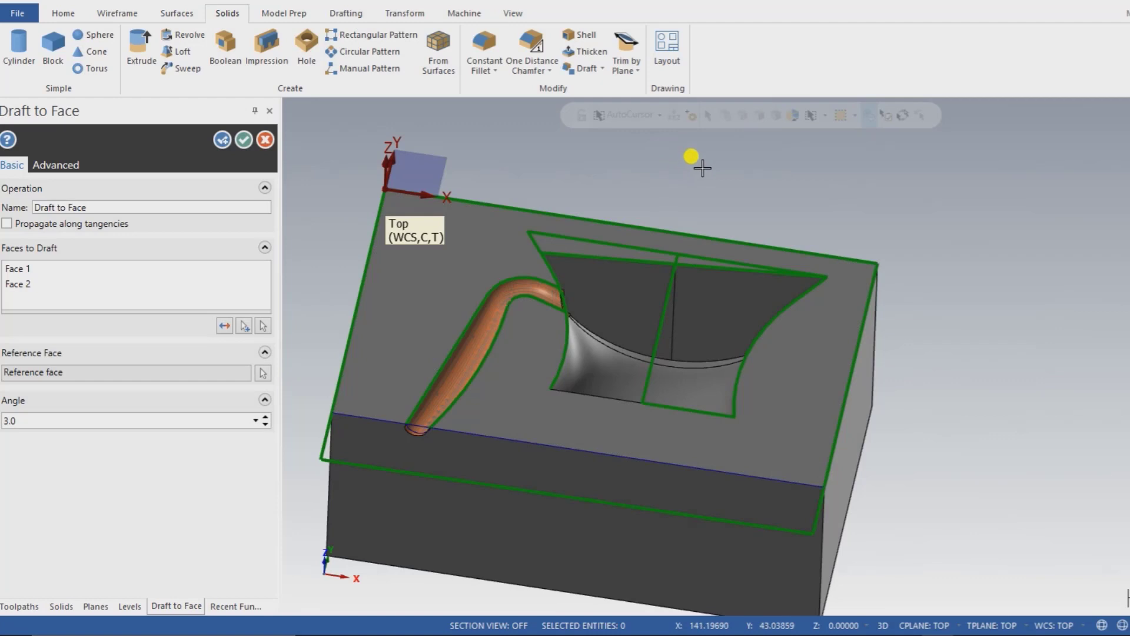
left_click(259, 143)
Examine the handle groove and cup cavity against the outline wireframe from the top and at an angle.
right_click(510, 142)
left_click(541, 228)
scroll(614, 370, "down", 4)
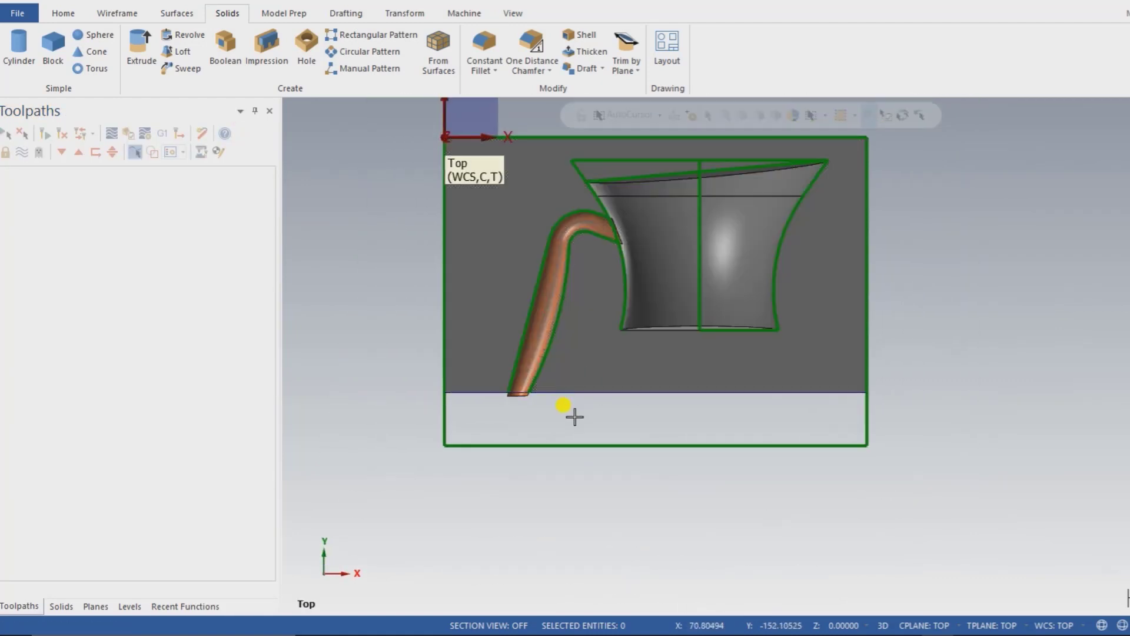
scroll(689, 181, "up", 5)
mouse_move(574, 285)
middle_mouse_down()
mouse_move(579, 247)
mouse_move(569, 236)
mouse_move(542, 245)
mouse_move(612, 344)
mouse_move(647, 320)
mouse_move(589, 328)
mouse_move(610, 357)
mouse_move(521, 298)
mouse_move(575, 335)
mouse_move(475, 393)
mouse_move(521, 315)
mouse_move(411, 401)
middle_mouse_up()
scroll(700, 305, "down", 4)
scroll(559, 372, "up", 2)
scroll(560, 371, "down", 1)
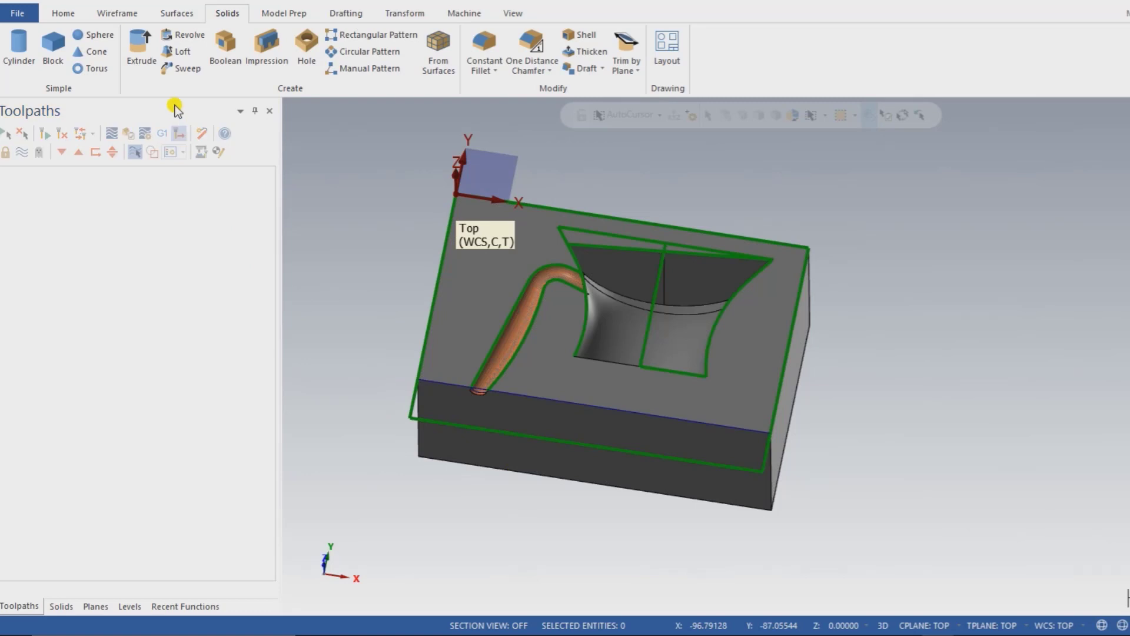
Extrude the closed rectangular outline strip along the block's front edge by 100 mm as a boss added to the block solid.
left_click(143, 44)
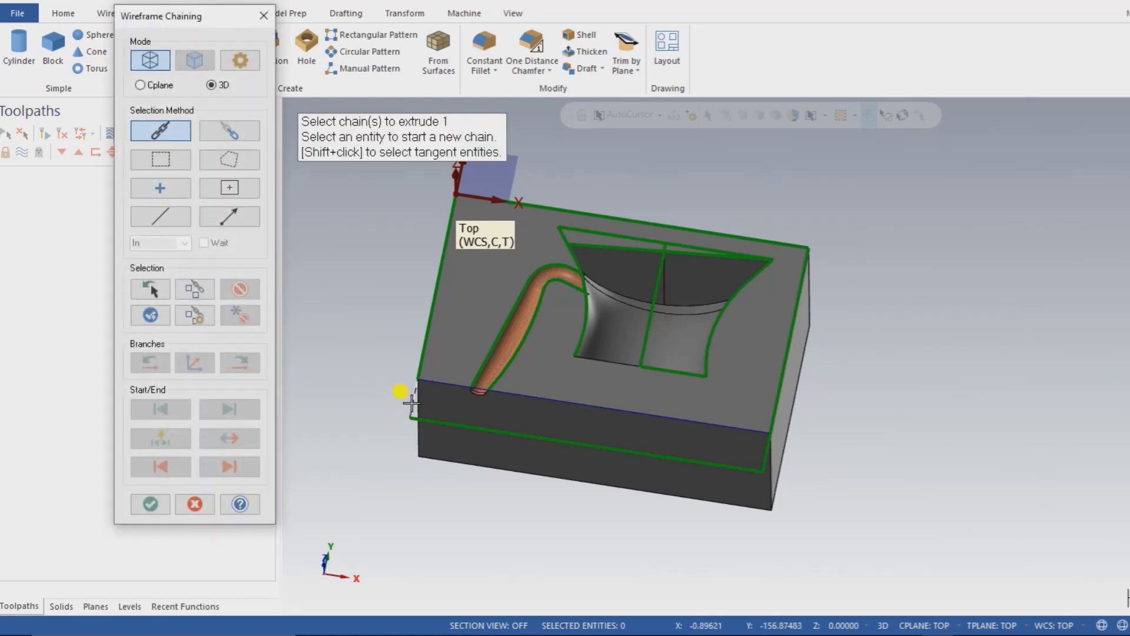
left_click(411, 402)
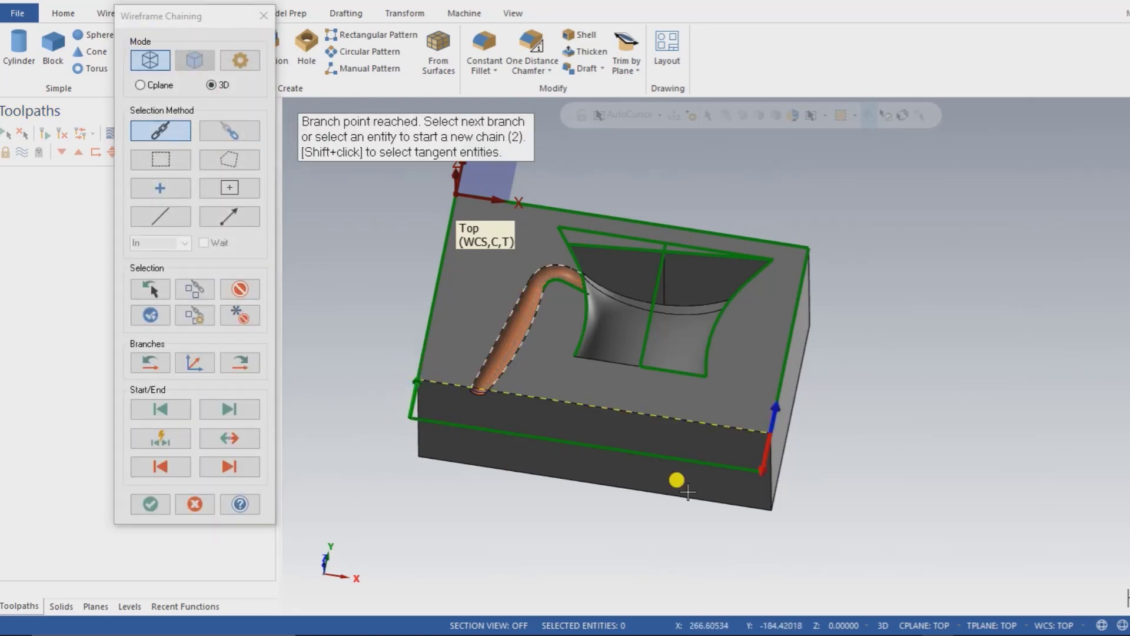
left_click(749, 469)
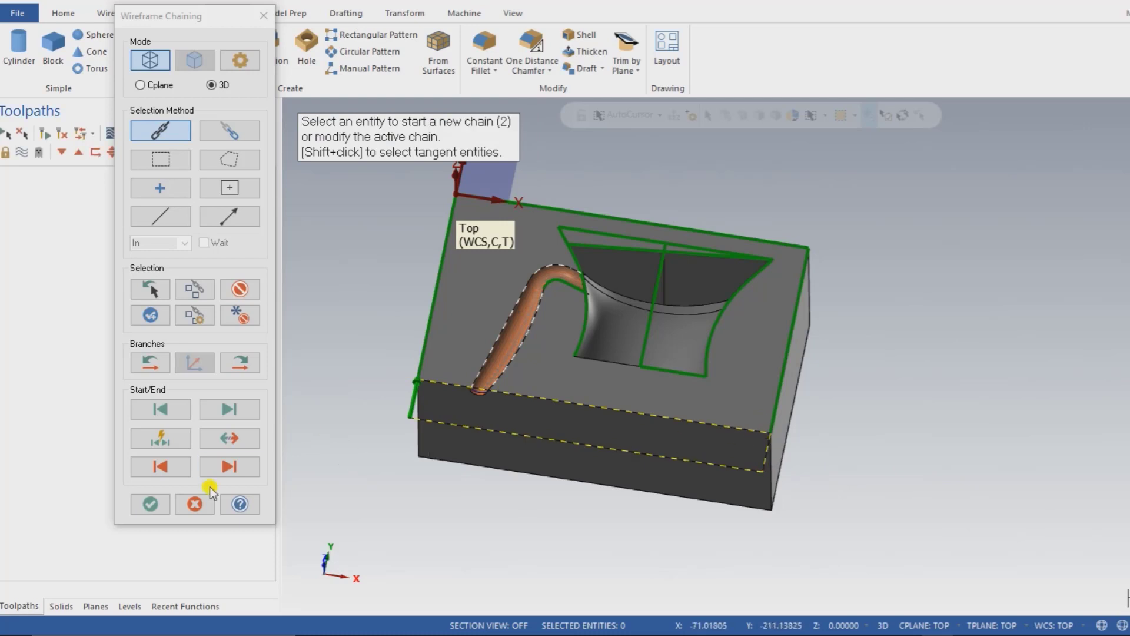
scroll(442, 400, "up", 3)
scroll(437, 400, "up", 2)
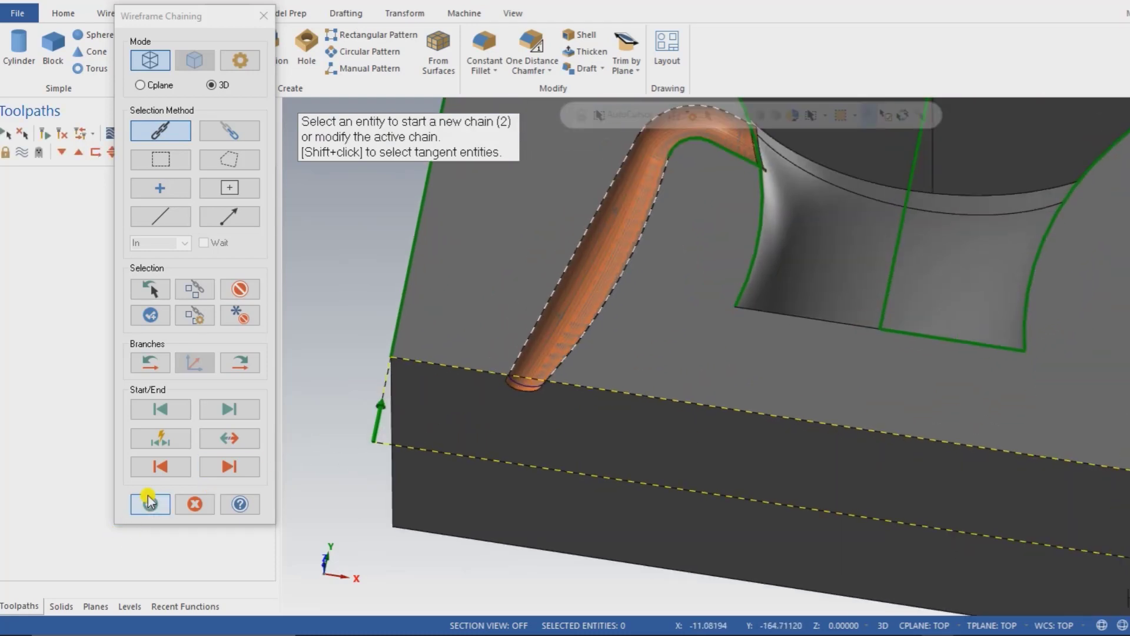
left_click(148, 500)
scroll(391, 441, "down", 4)
middle_click_drag(524, 422, 479, 419)
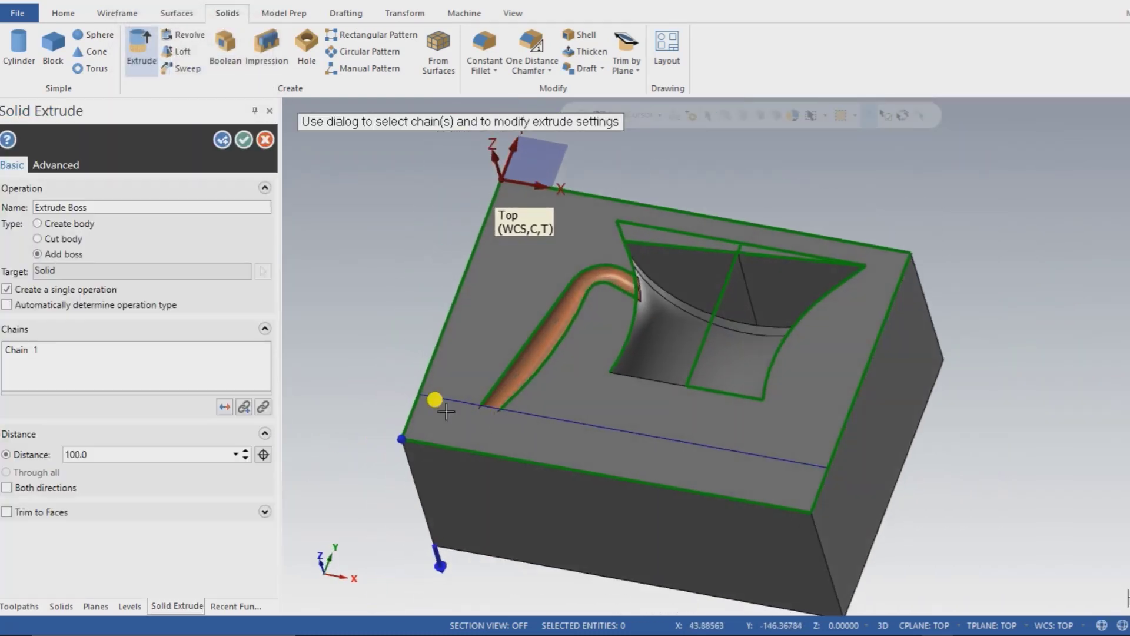
left_click(239, 138)
Fillet the curved edge between the cup cavity's wide-end flat face and its revolved wall with a 5 mm constant radius.
left_click(487, 489)
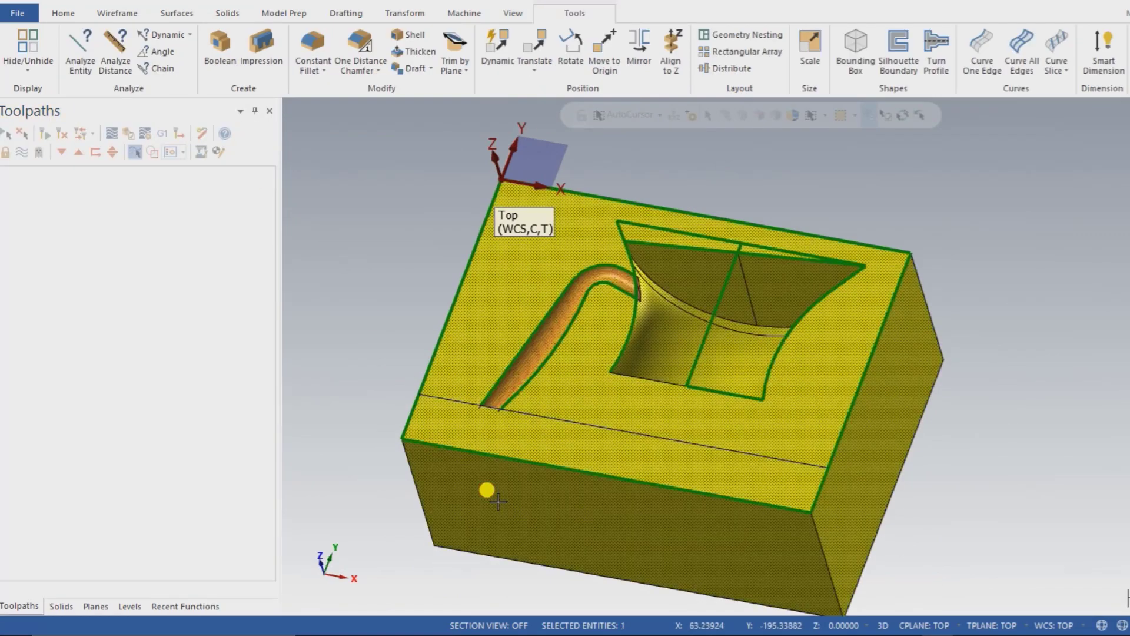
middle_click_drag(538, 472, 668, 245)
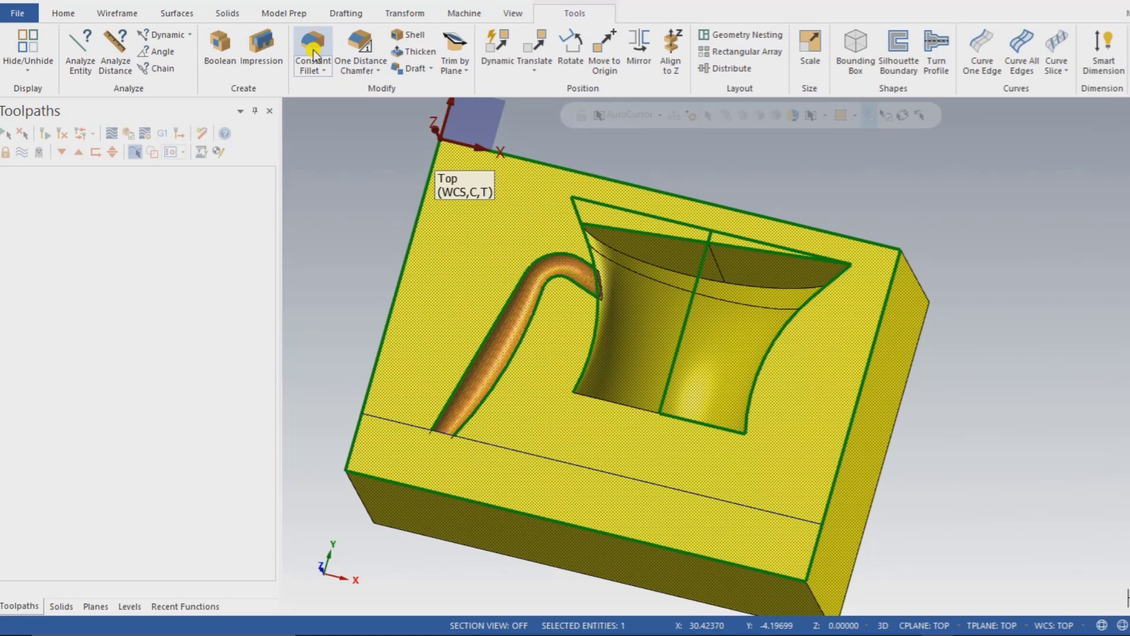
left_click(313, 50)
left_click(659, 266)
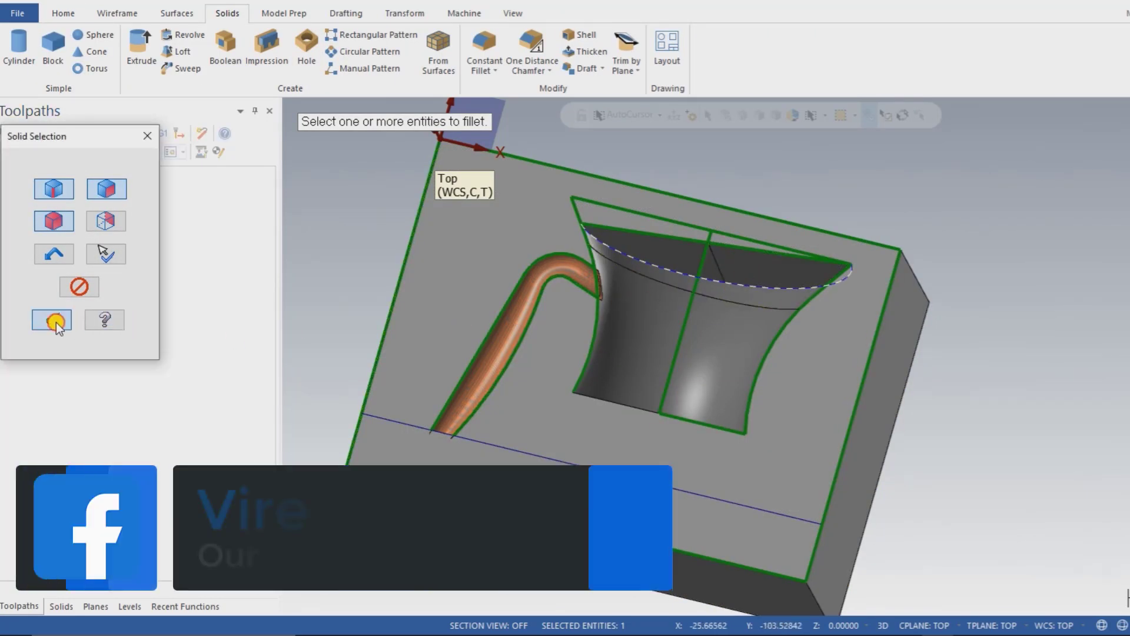
left_click(54, 322)
double_click(43, 397)
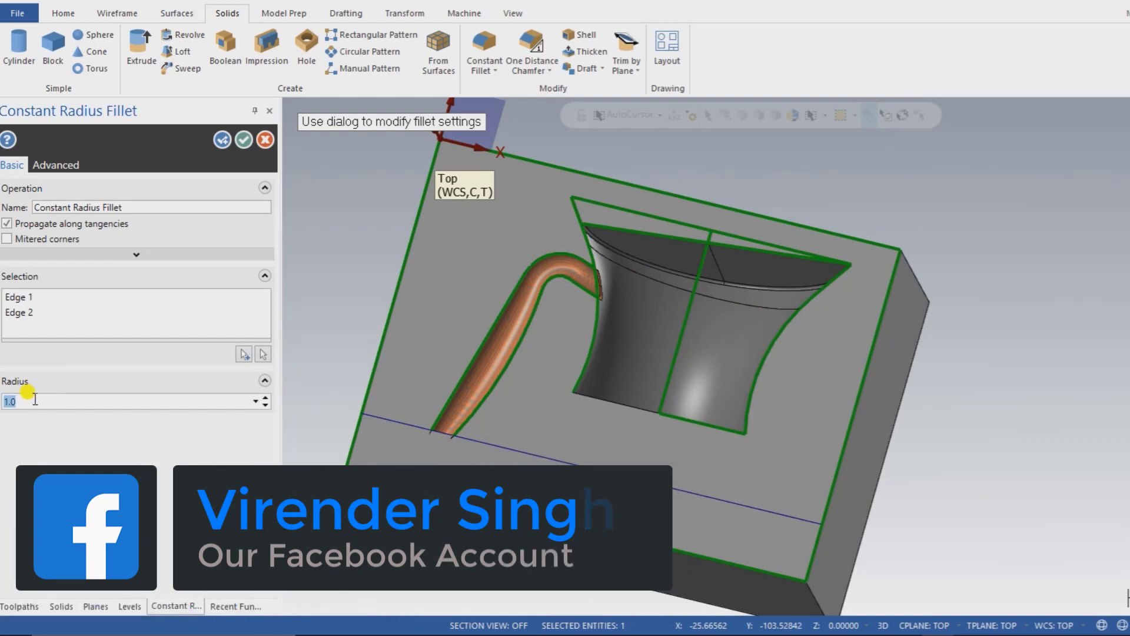
type("5.0")
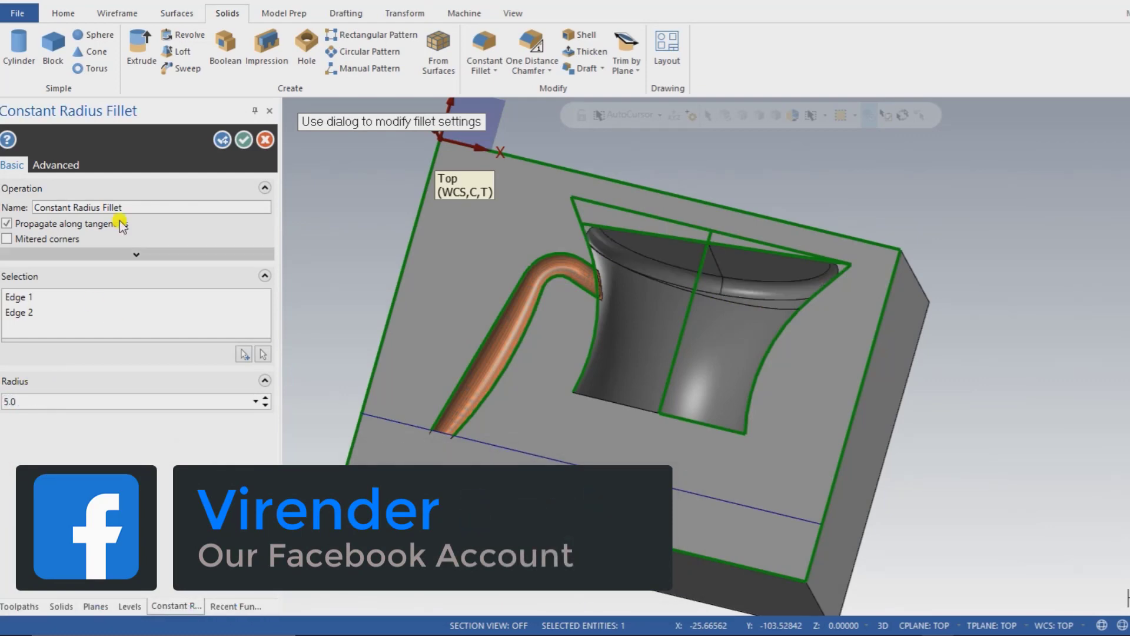
left_click(224, 139)
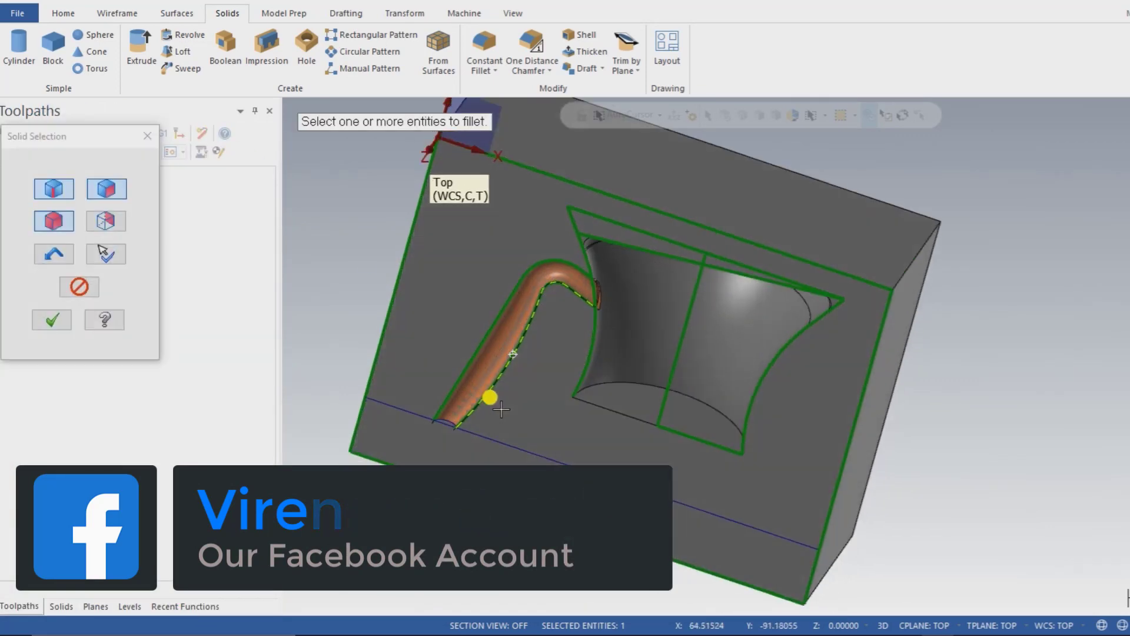
Round the edge at the lower end of the handle groove with a 3 mm constant-radius fillet.
scroll(447, 417, "up", 5)
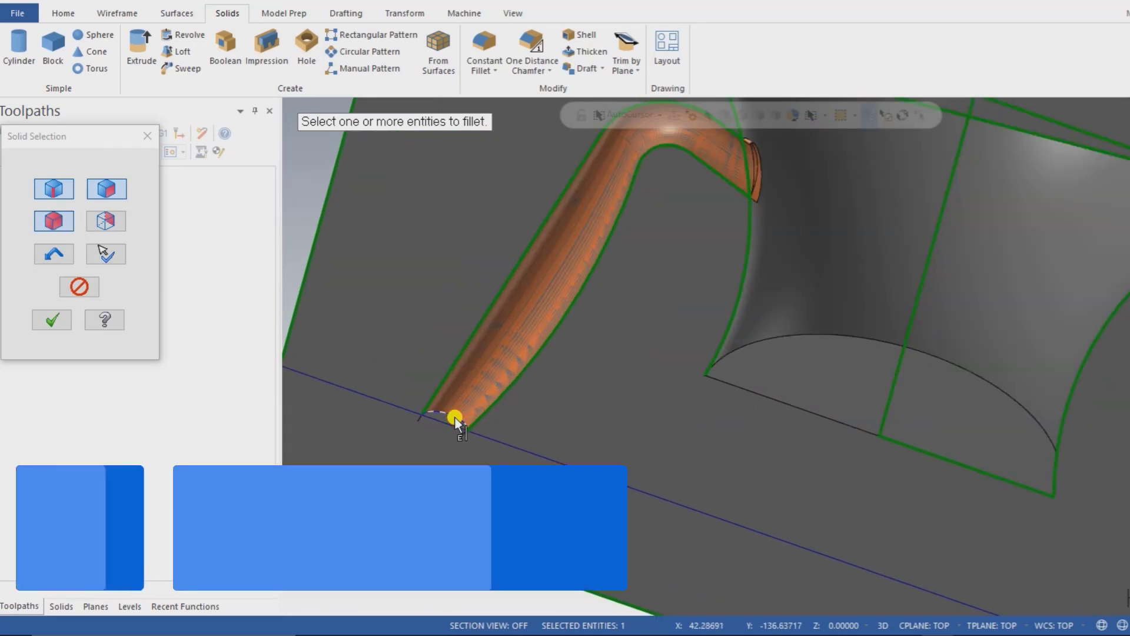
left_click(455, 417)
left_click(61, 323)
middle_click_drag(473, 416, 477, 376)
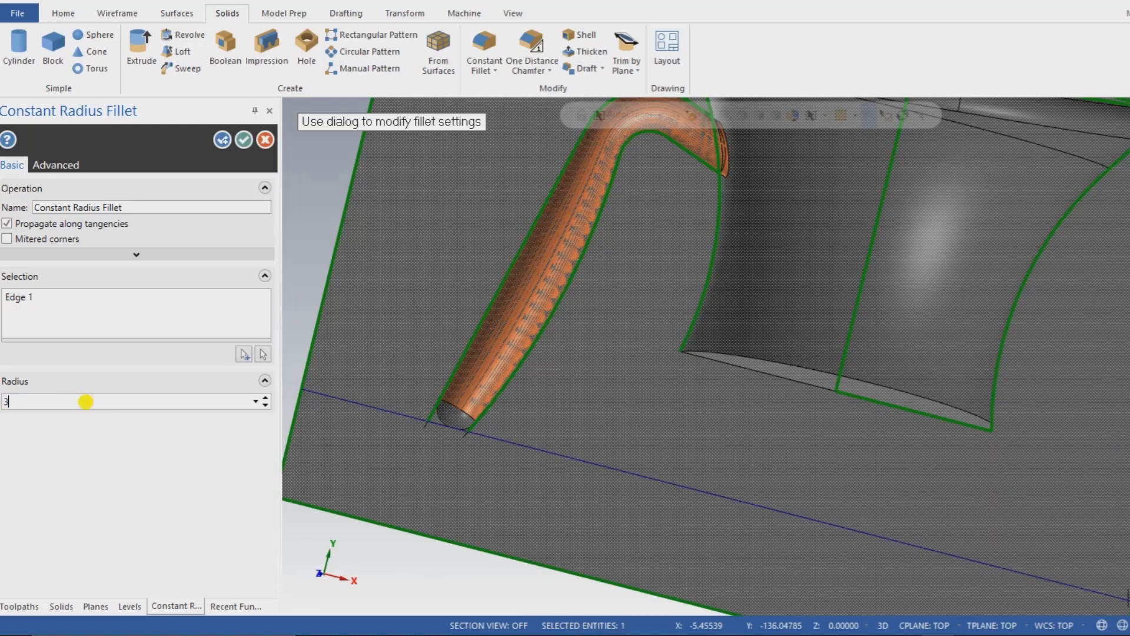
left_click(228, 146)
Leave the fillet command and isolate the block solid by hiding the wireframe and the handle surface.
middle_click_drag(588, 313, 553, 274)
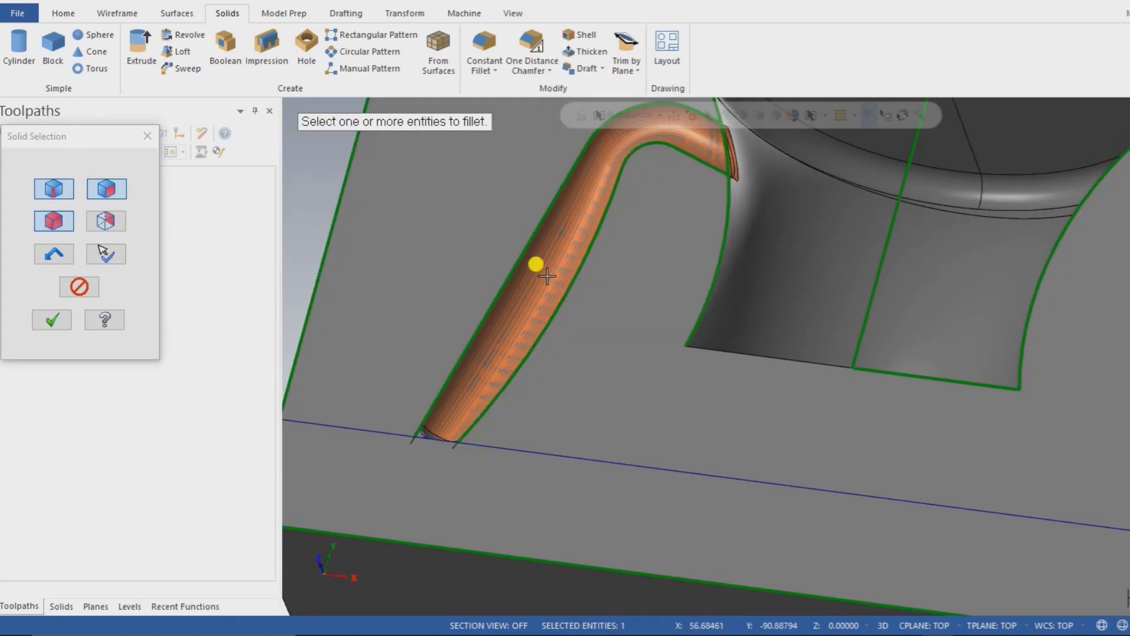
key("alt+e")
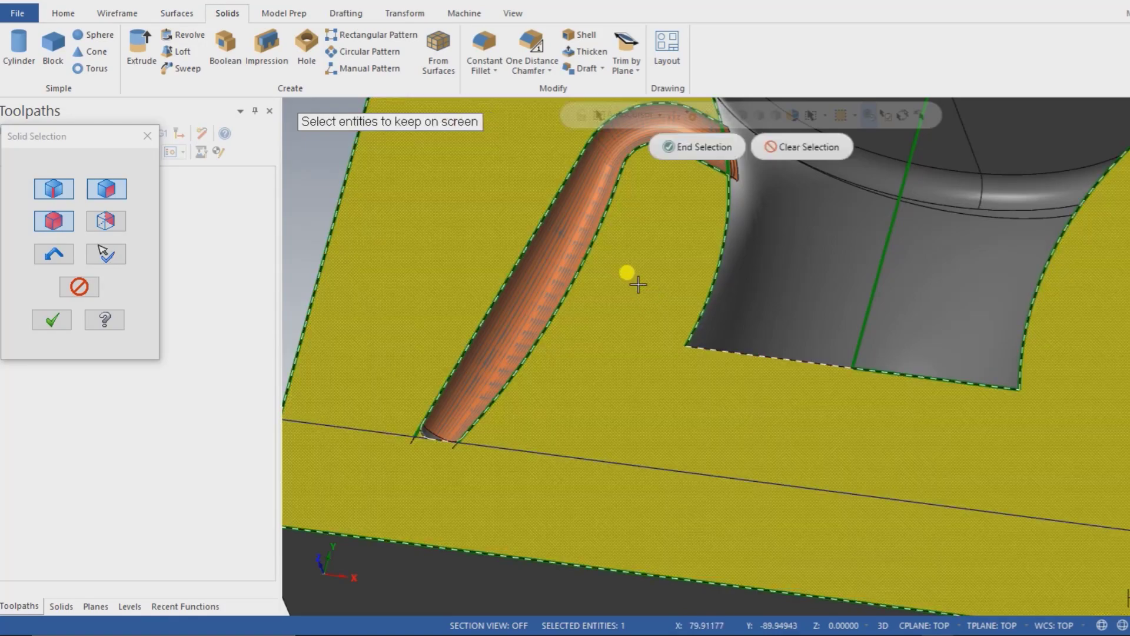
key("Escape")
key("Escape")
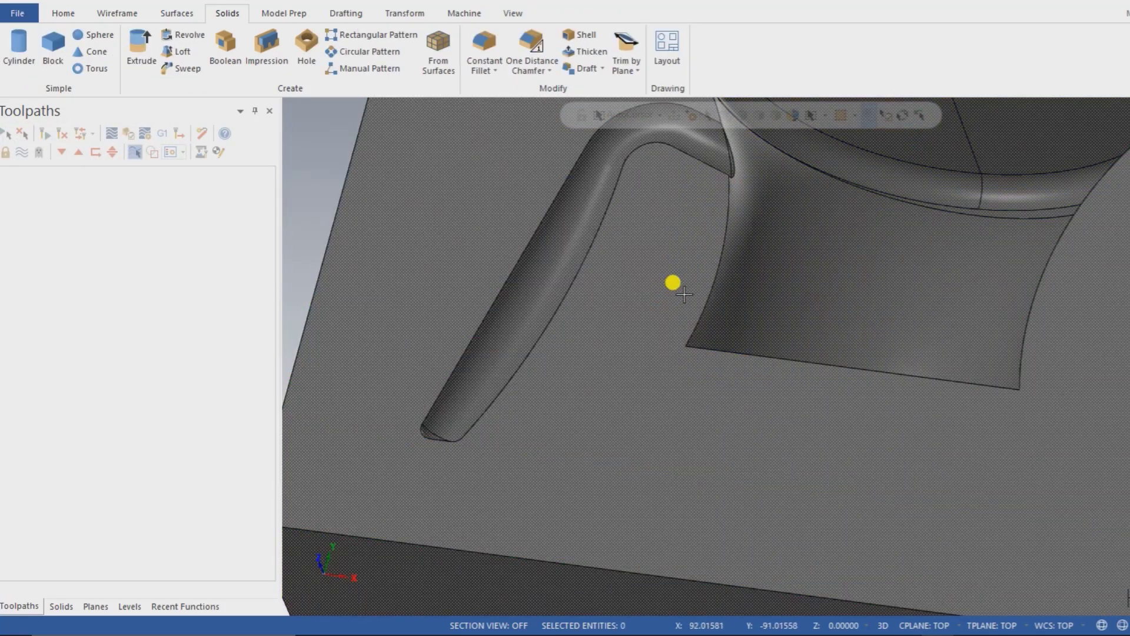
middle_click_drag(684, 295, 671, 346)
scroll(636, 361, "up", 2)
scroll(604, 232, "up", 3)
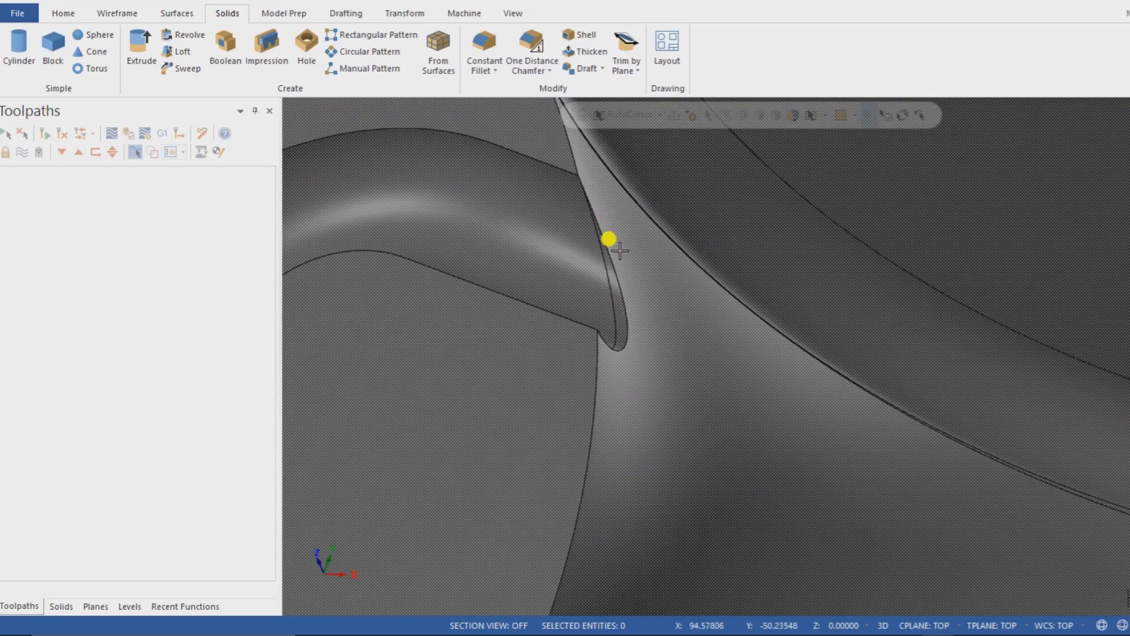
left_click(414, 147)
left_click(484, 46)
left_click(51, 321)
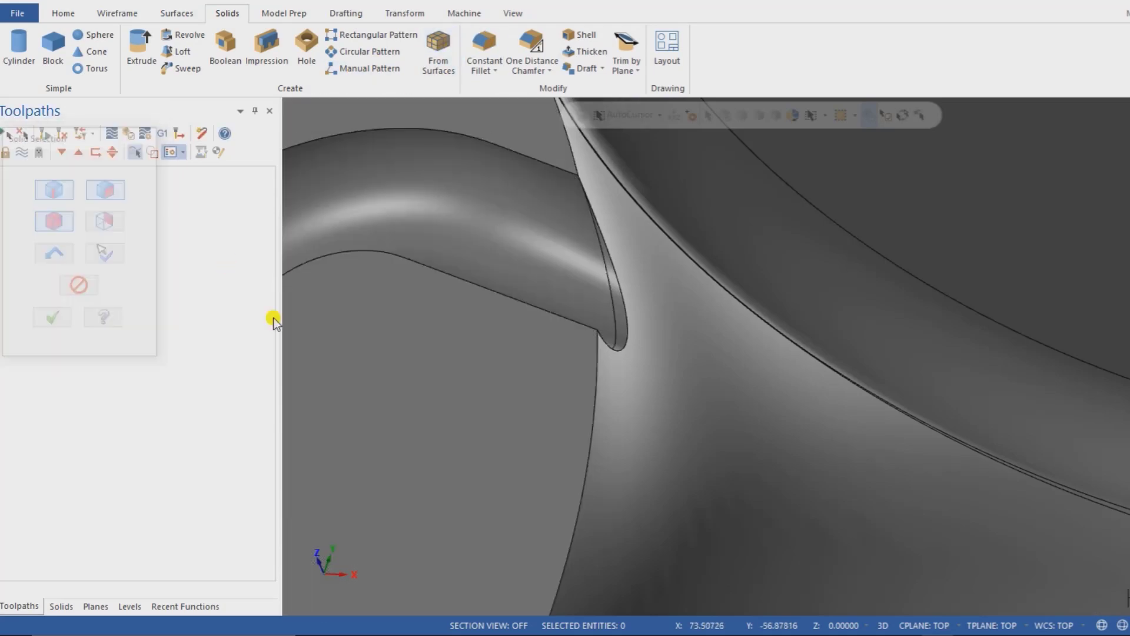
Fillet the edge where the handle groove meets the cup cavity with a 2.5 mm constant radius.
left_click(485, 44)
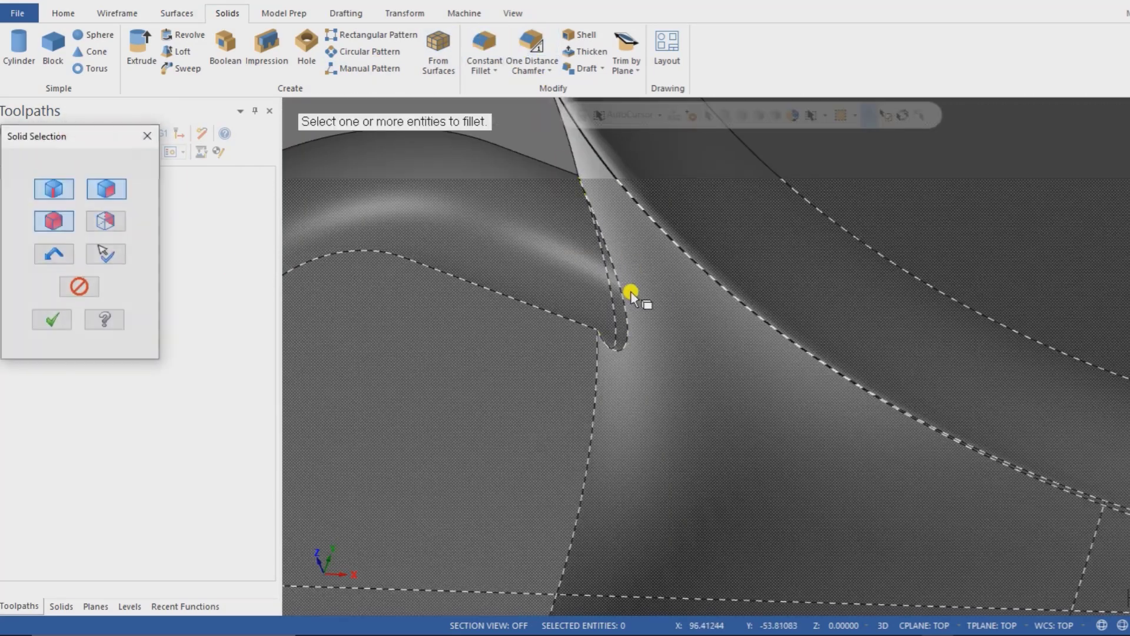
left_click(626, 315)
left_click(49, 323)
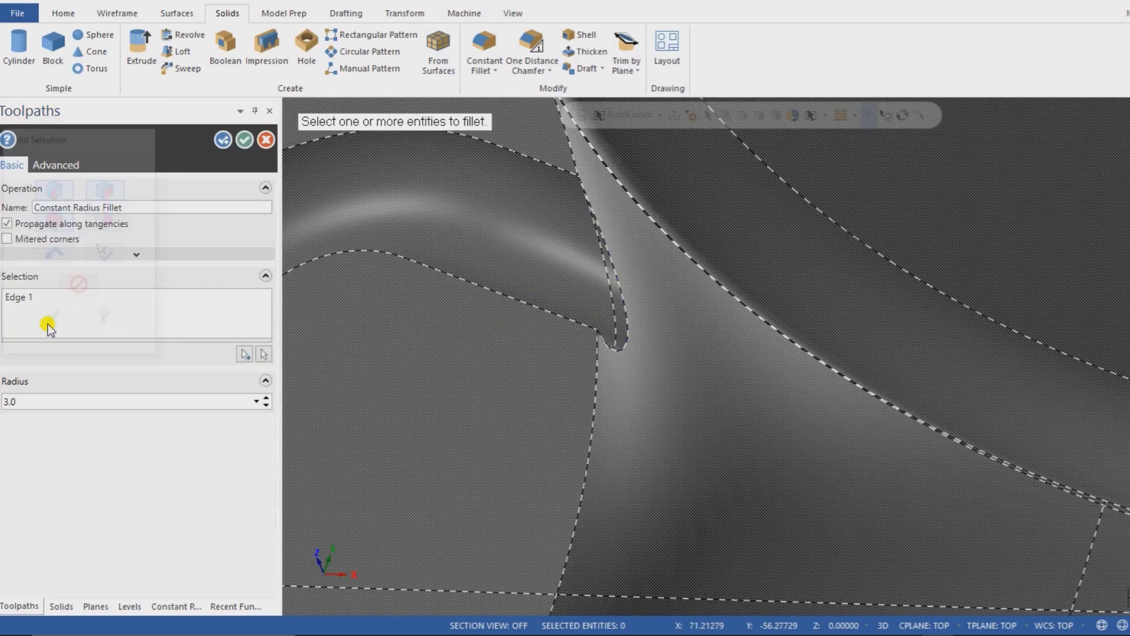
left_click(30, 404)
type("2.5")
key("Return")
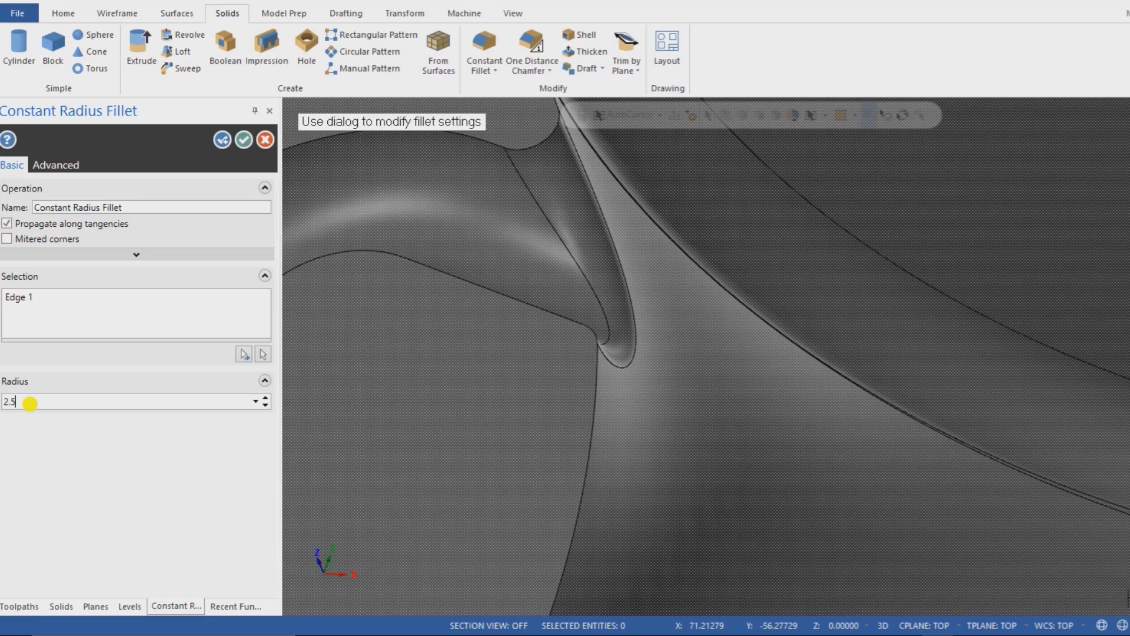
left_click(248, 147)
Check the filleted cup and handle cavity against the drawing 0401.pdf and inspect the block from the top and at an angle.
middle_click_drag(398, 189, 822, 532)
key("alt+Tab")
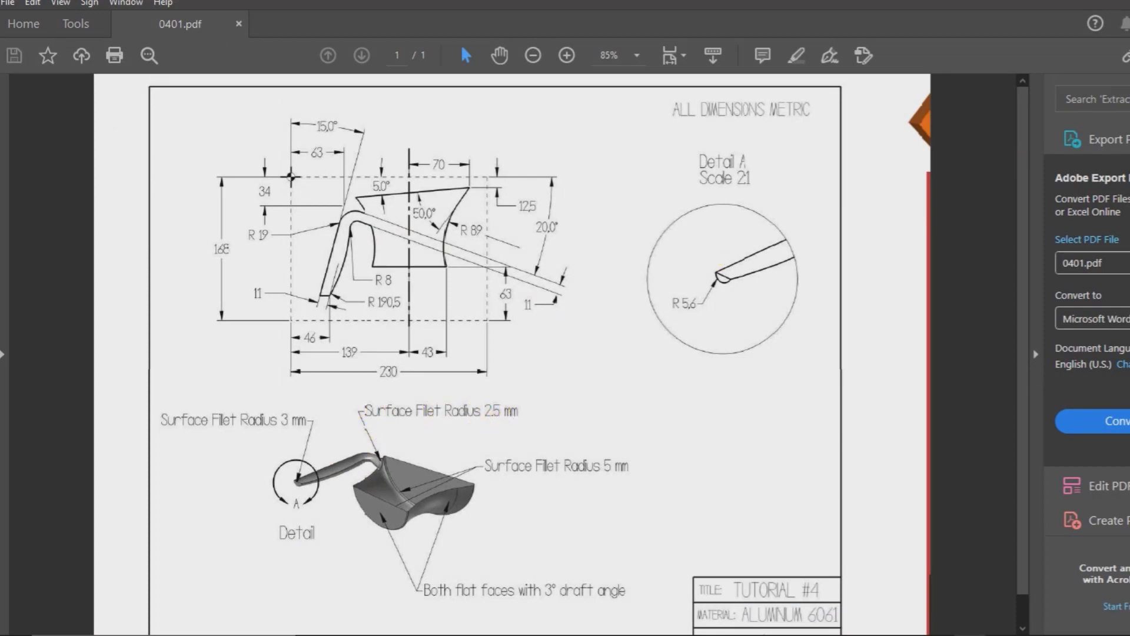
key("alt+Tab")
scroll(495, 184, "down", 3)
scroll(500, 195, "up", 3)
right_click(505, 200)
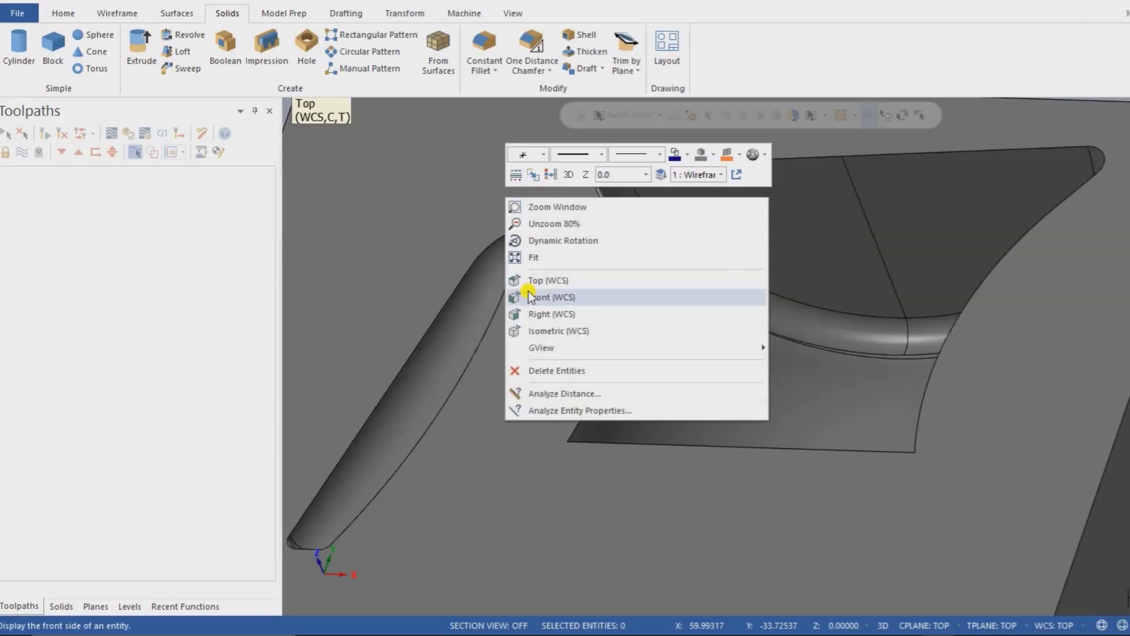
left_click(546, 280)
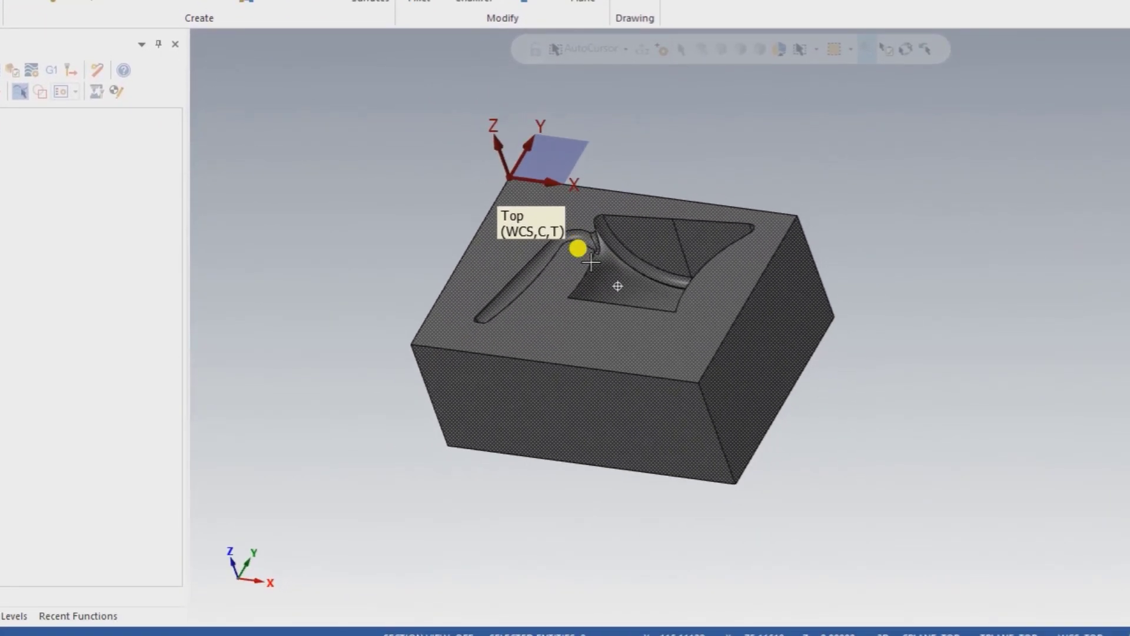
mouse_move(633, 351)
middle_mouse_down()
mouse_move(624, 326)
mouse_move(649, 319)
mouse_move(609, 345)
middle_mouse_up()
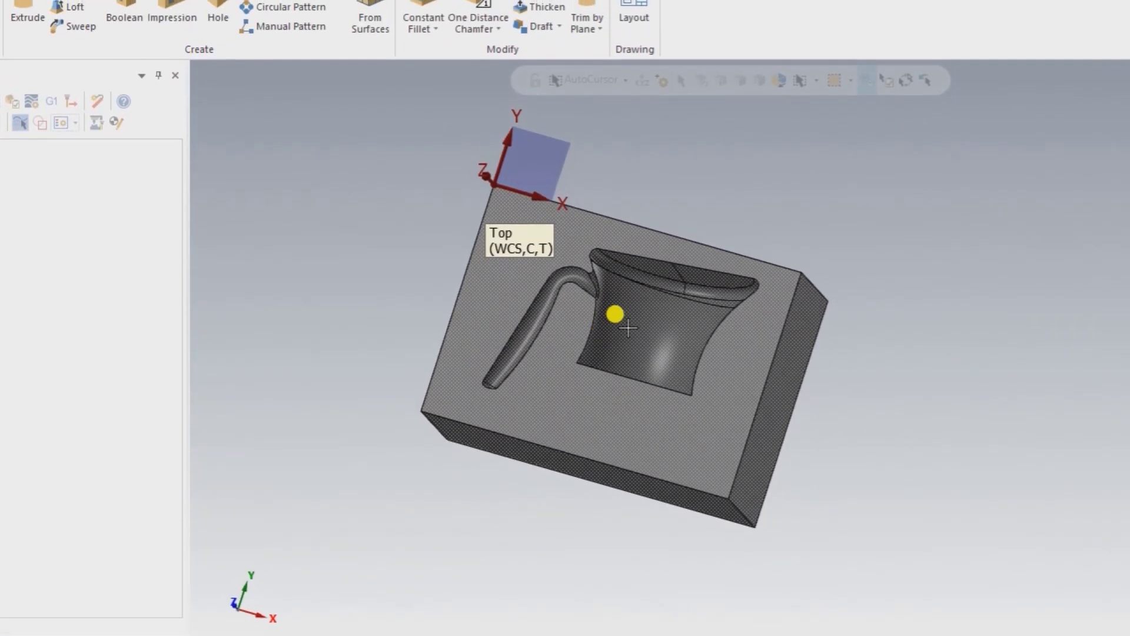